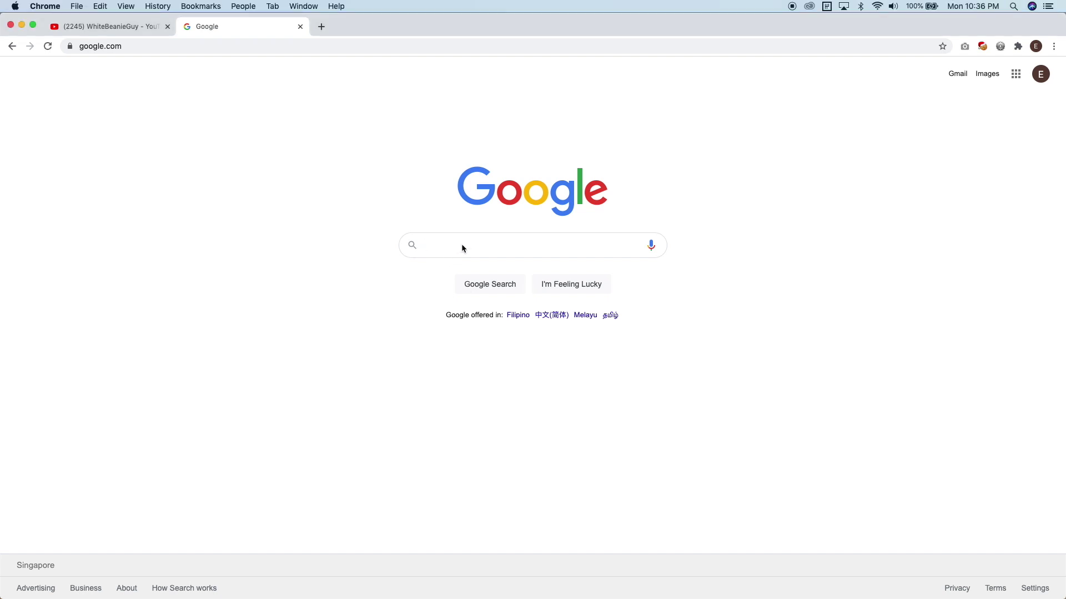
Search Google for "obs studio" and open the Download page of the official OBS website.
text(obs studio)
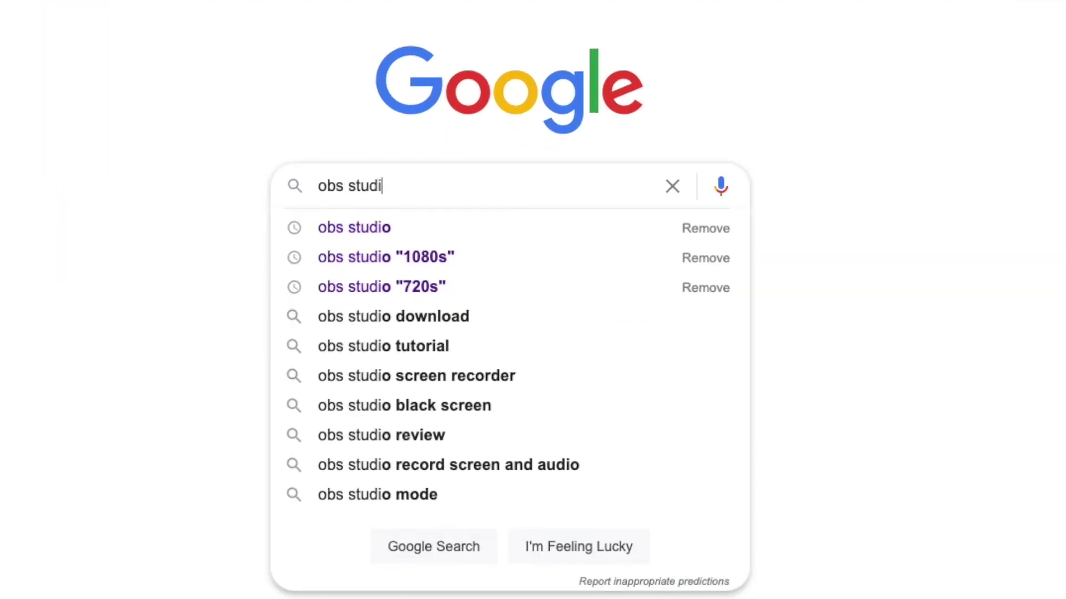
key(Return)
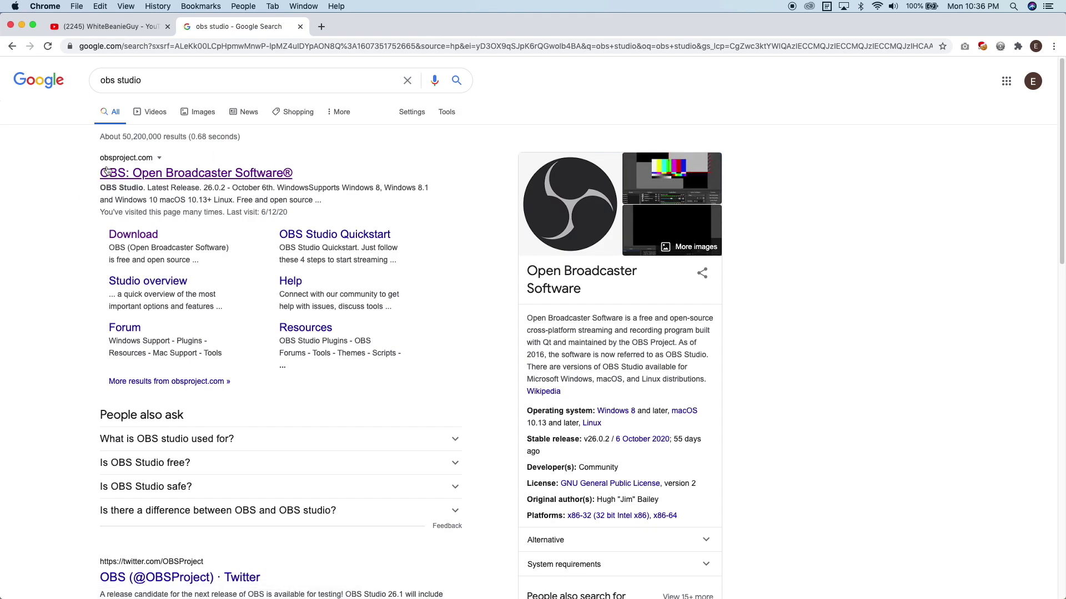
click(257, 178)
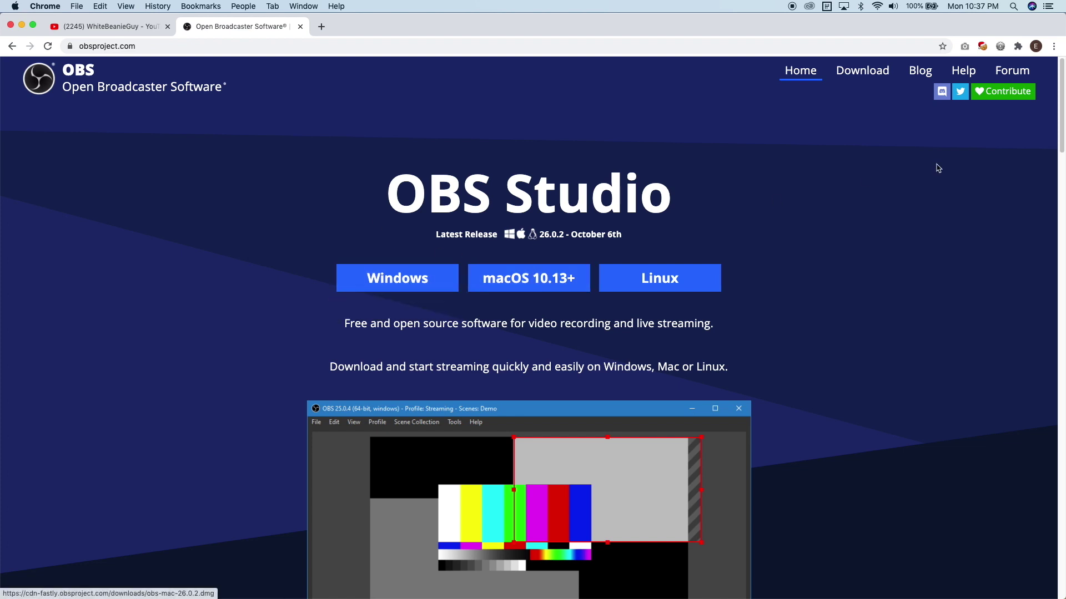
click(872, 76)
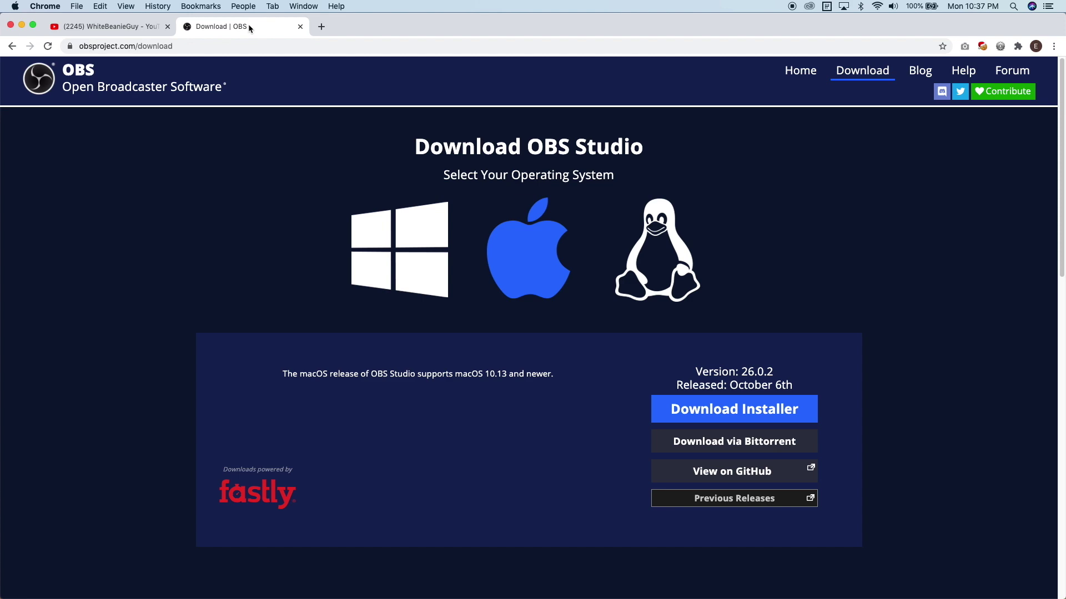
Tile the browser to half the screen, launch OBS from the desktop and maximize its window.
key(ctrl+alt+Right)
click(327, 49)
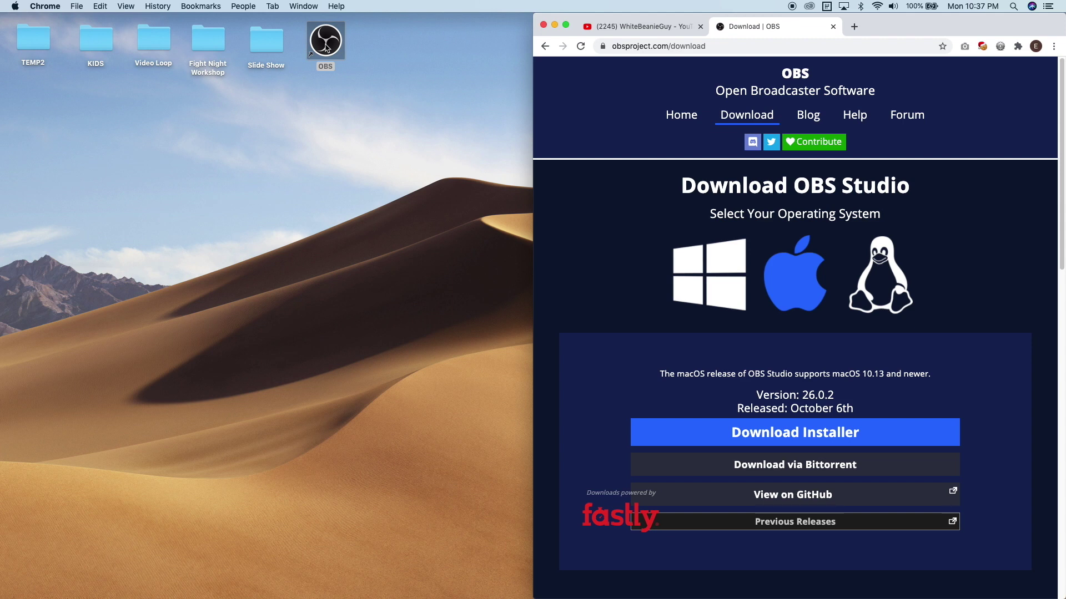
double_click(327, 49)
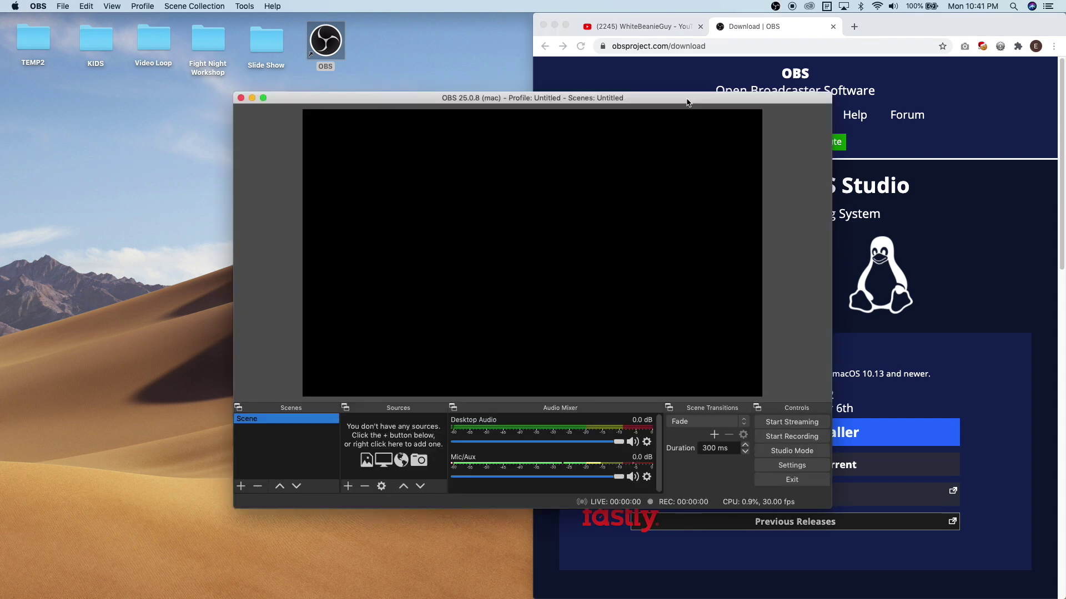
double_click(687, 103)
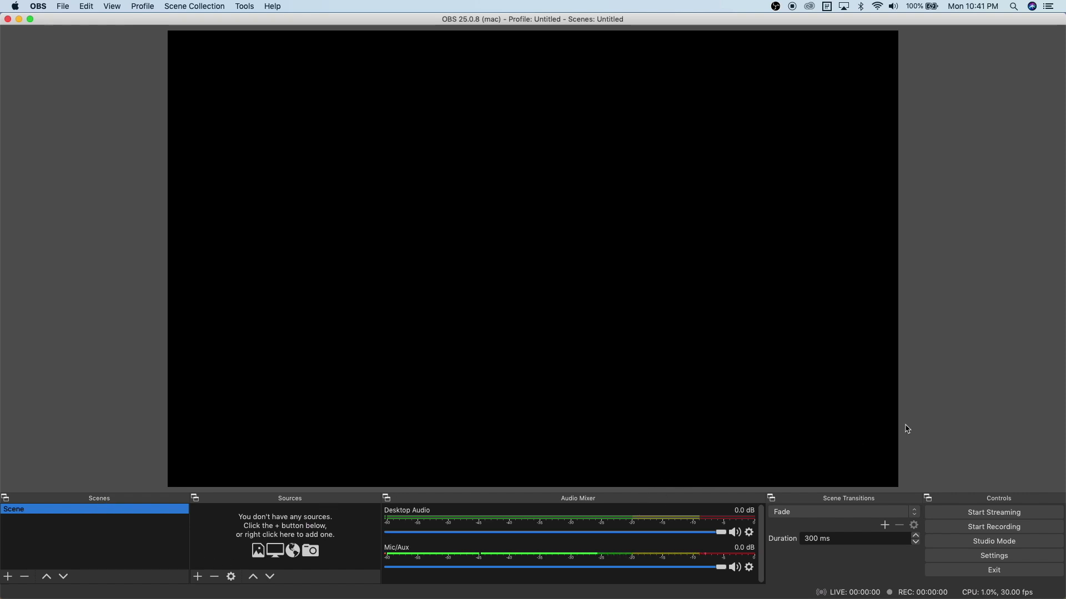
click(1015, 558)
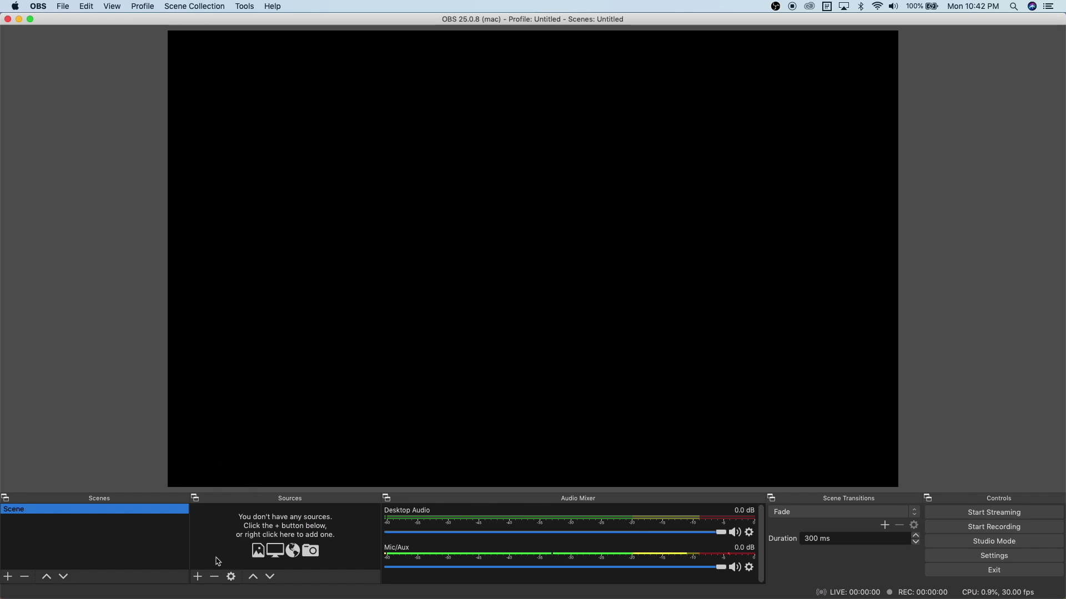
Add a new Image Slide Show source named "Image Slide Show - IMAGES" to the scene.
click(199, 581)
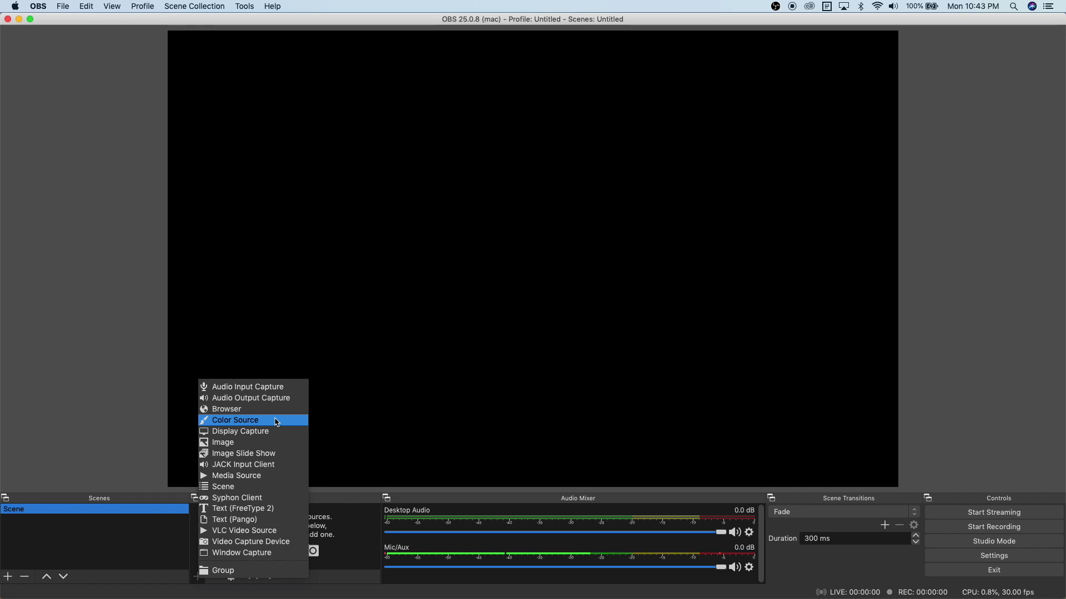
click(295, 457)
click(539, 60)
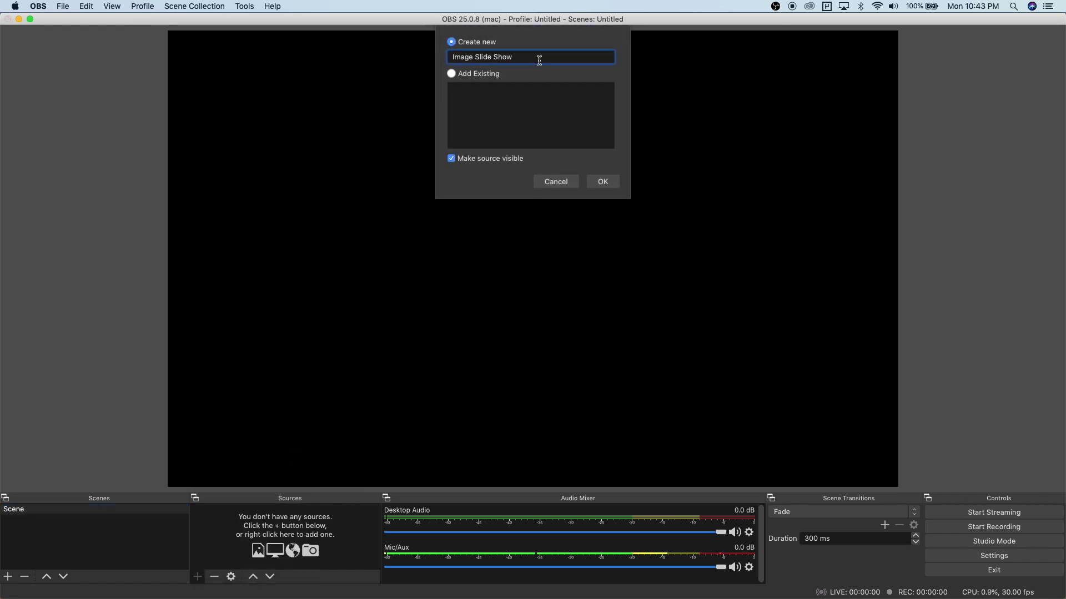
text(- IMAGES)
click(603, 182)
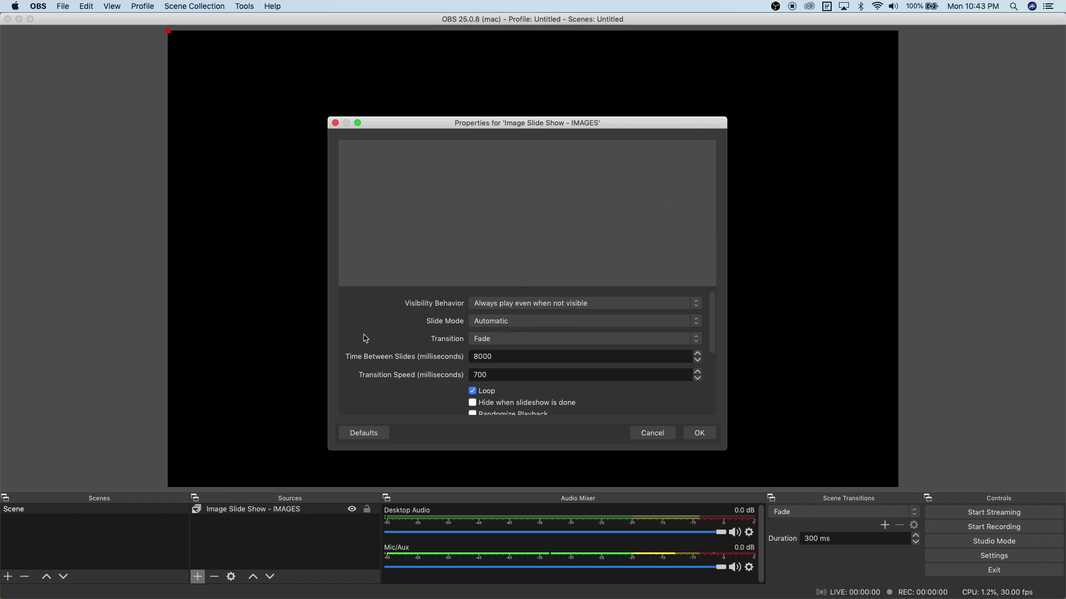
Add the "photo slides" directory to the slide show's image files and accept the source properties.
scroll(362, 338, down, 5)
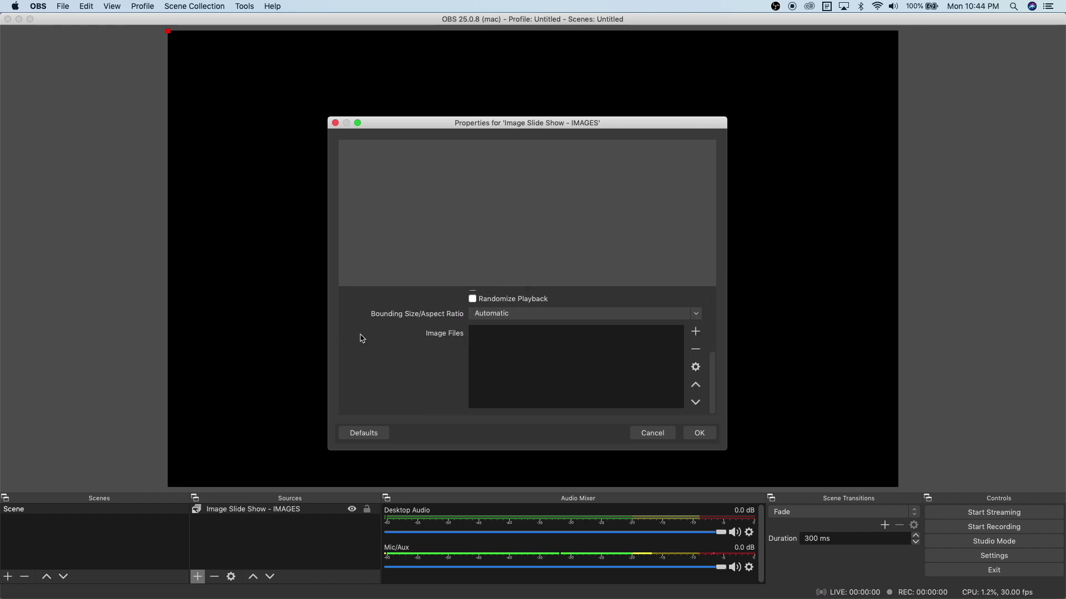
scroll(362, 338, up, 5)
scroll(362, 338, down, 5)
click(696, 335)
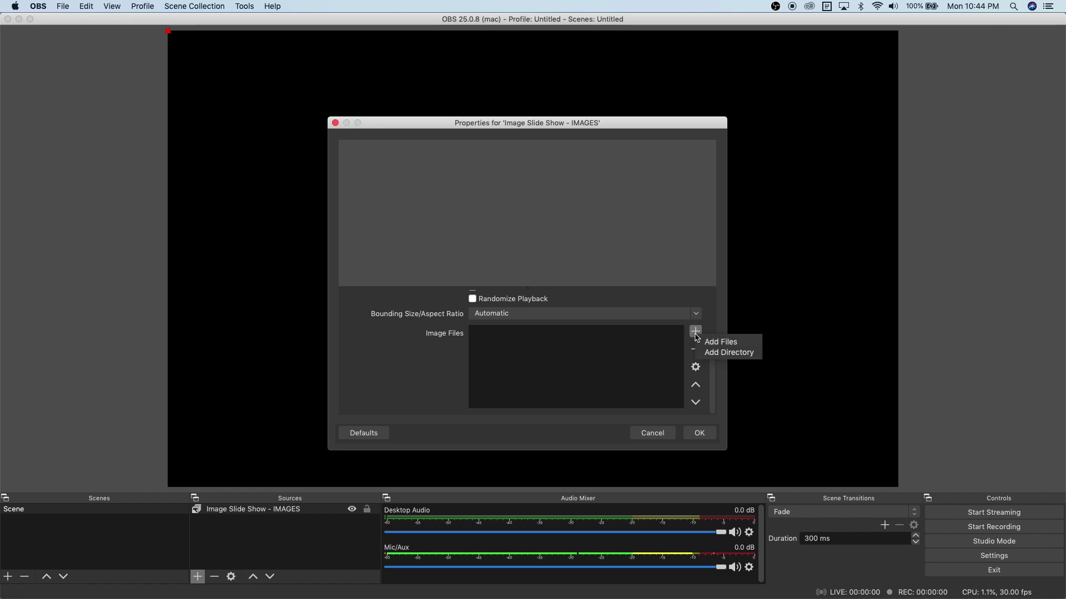
click(757, 356)
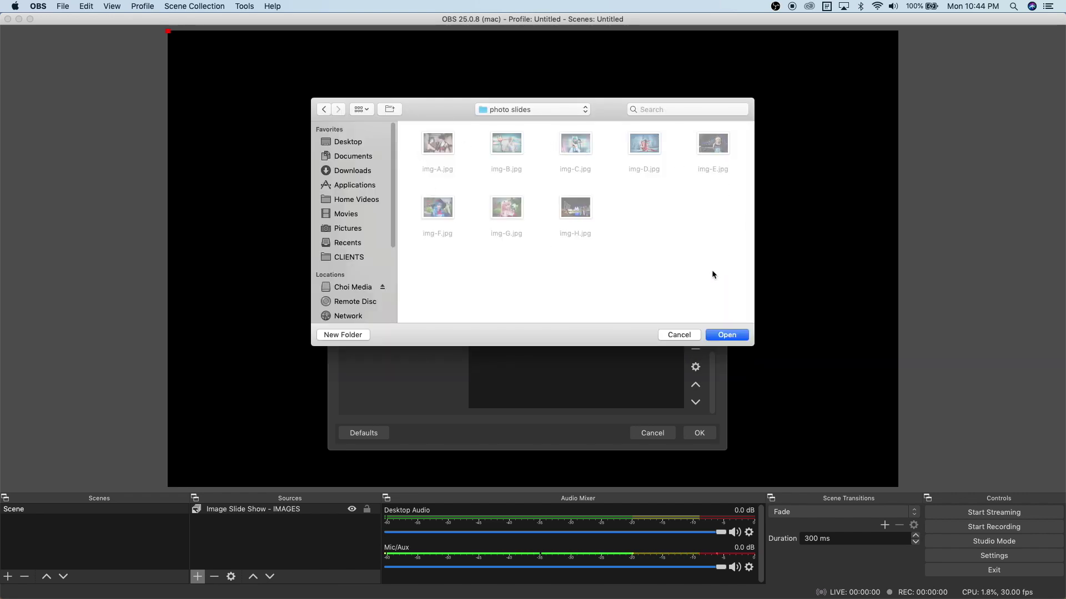
click(737, 336)
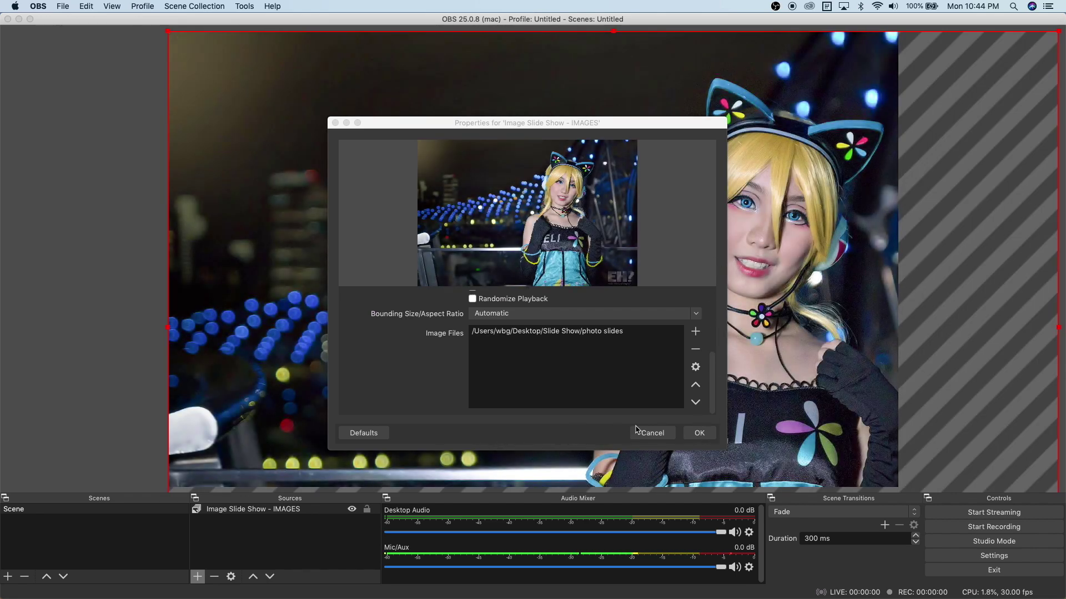
click(698, 433)
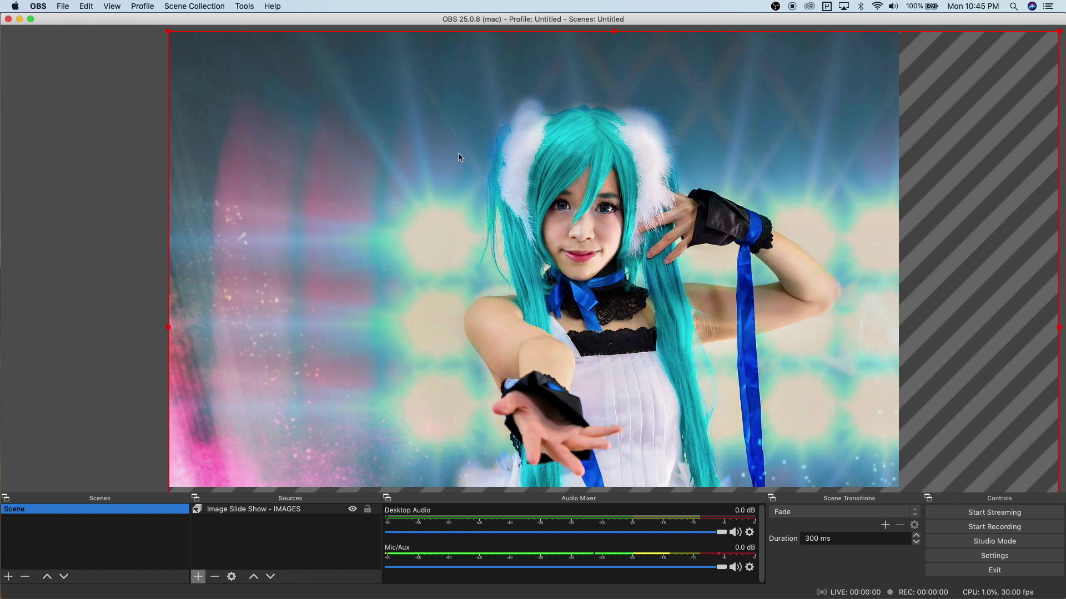
Transform the slide show source in the preview with Fit to screen.
right_click(343, 142)
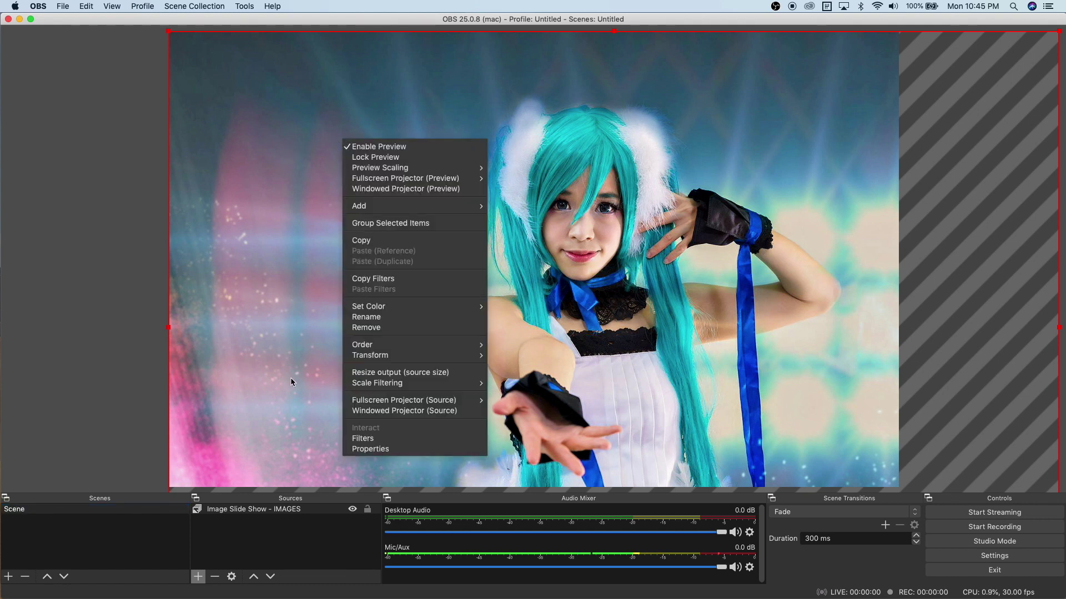
mouse_move(465, 358)
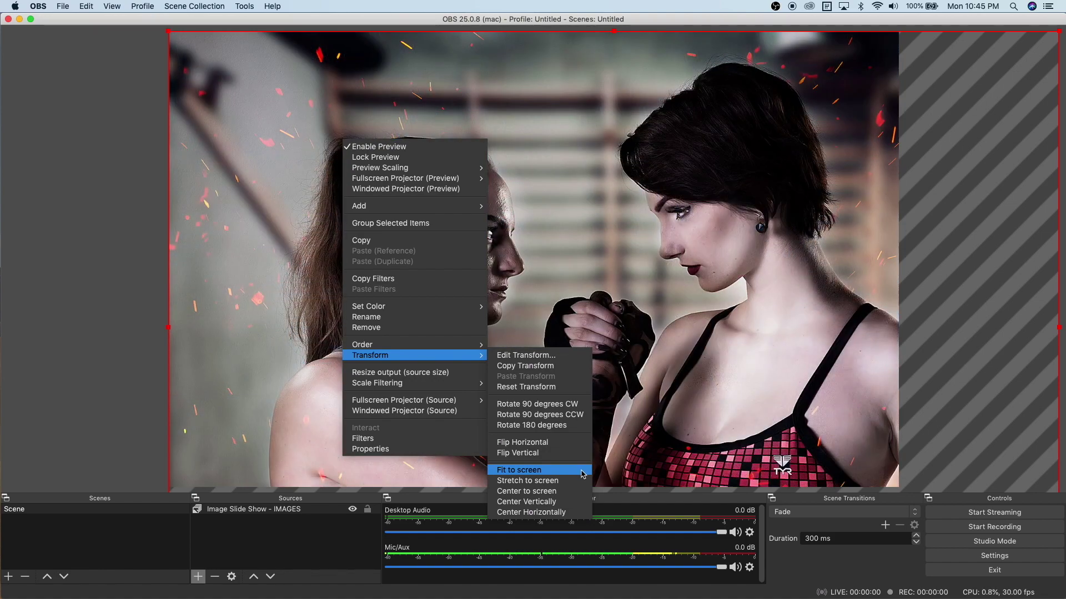
click(583, 475)
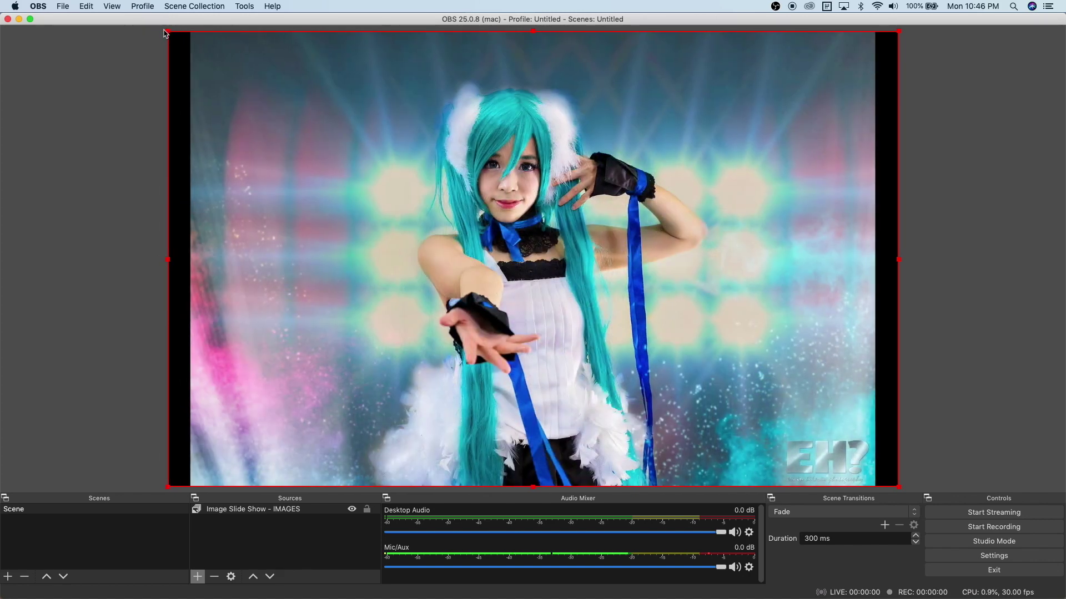
Enlarge the slide show slightly beyond the canvas edges to cover the black side bars, and lock the source.
drag(168, 486, 156, 511)
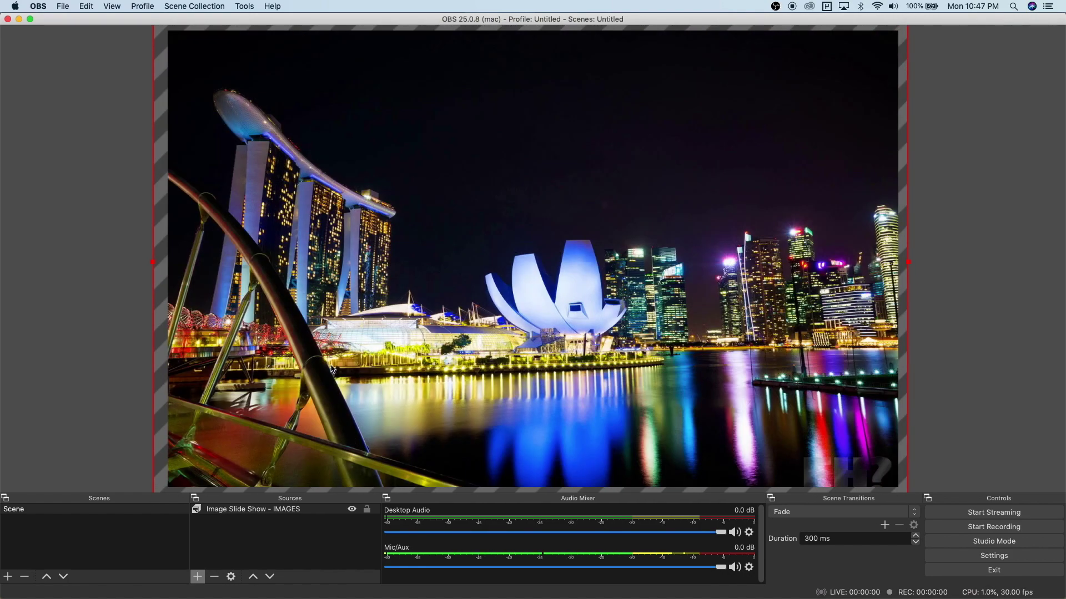
click(367, 511)
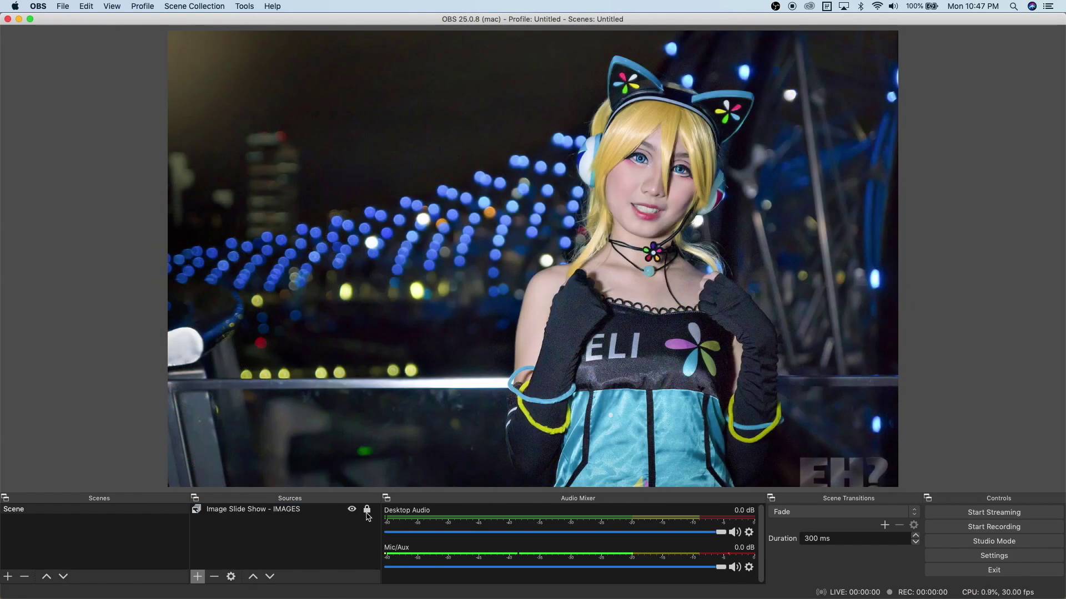
click(366, 514)
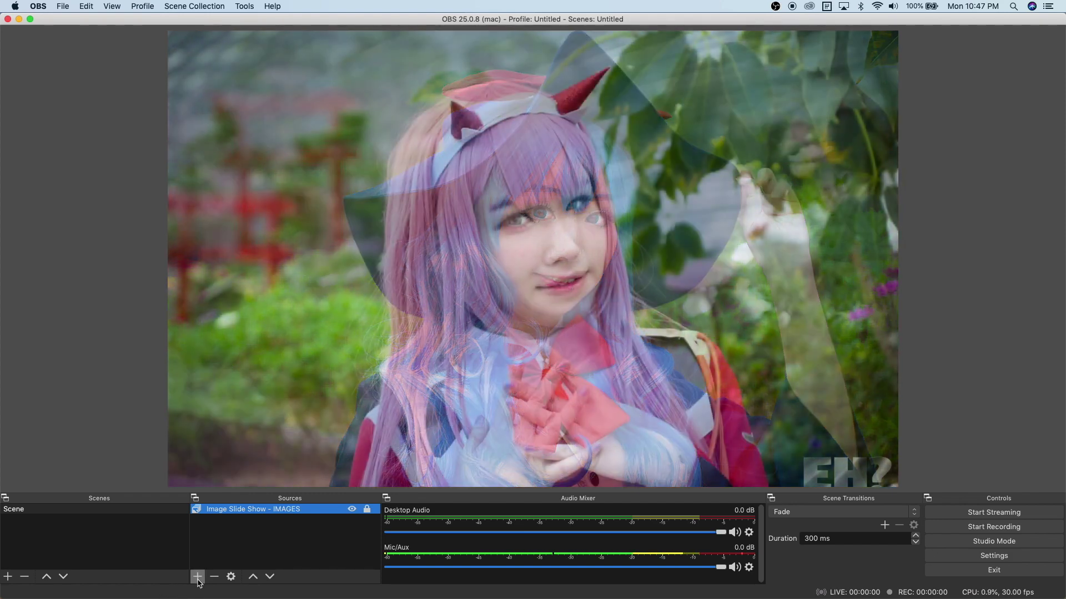
Add a new Media Source named "Media Source - Music" to the scene.
click(197, 577)
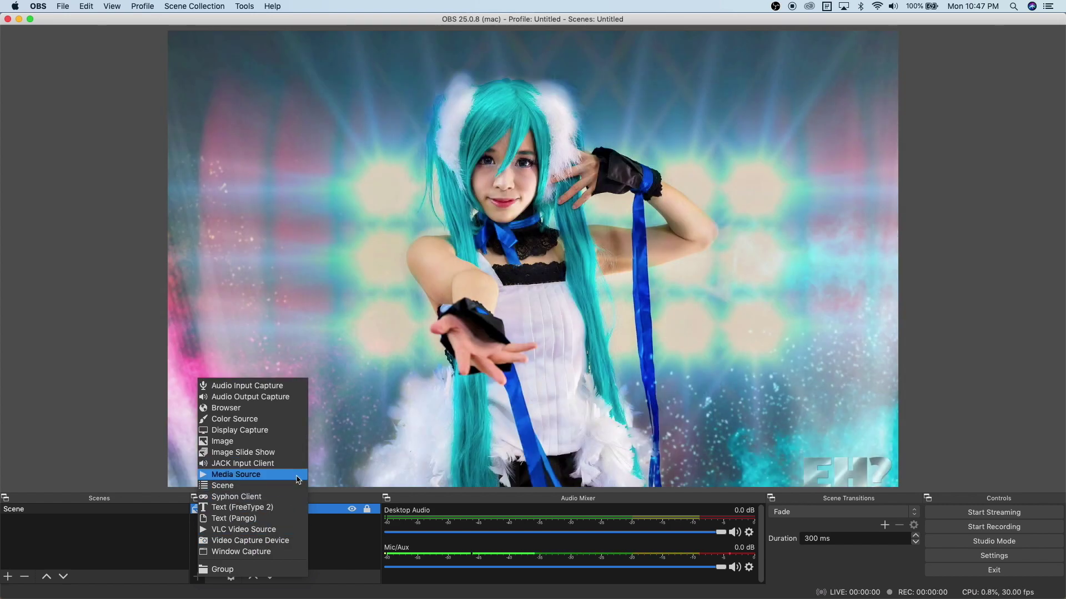
click(298, 476)
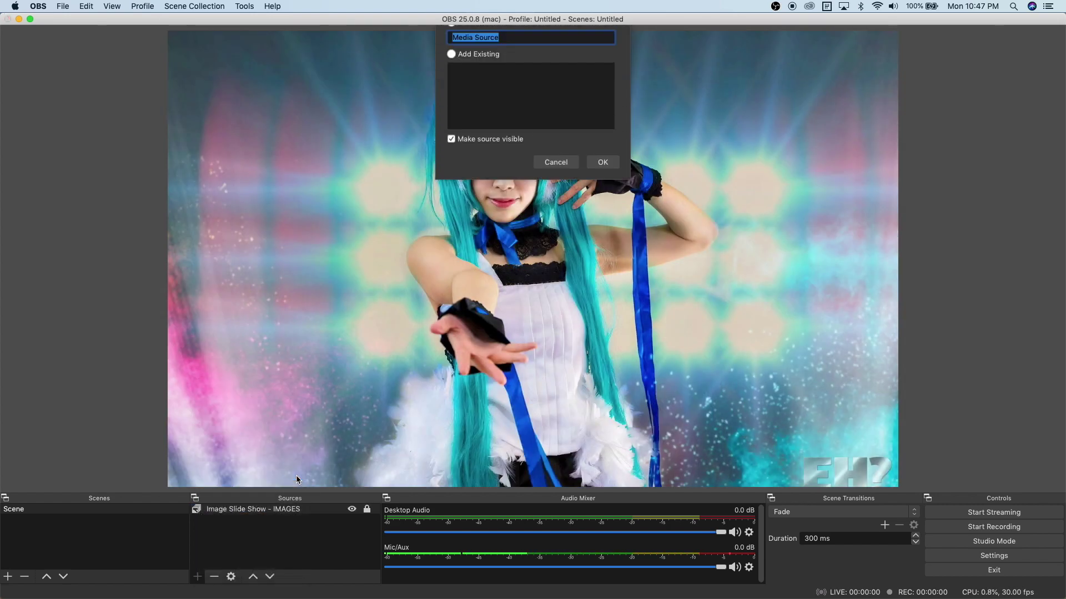
click(541, 62)
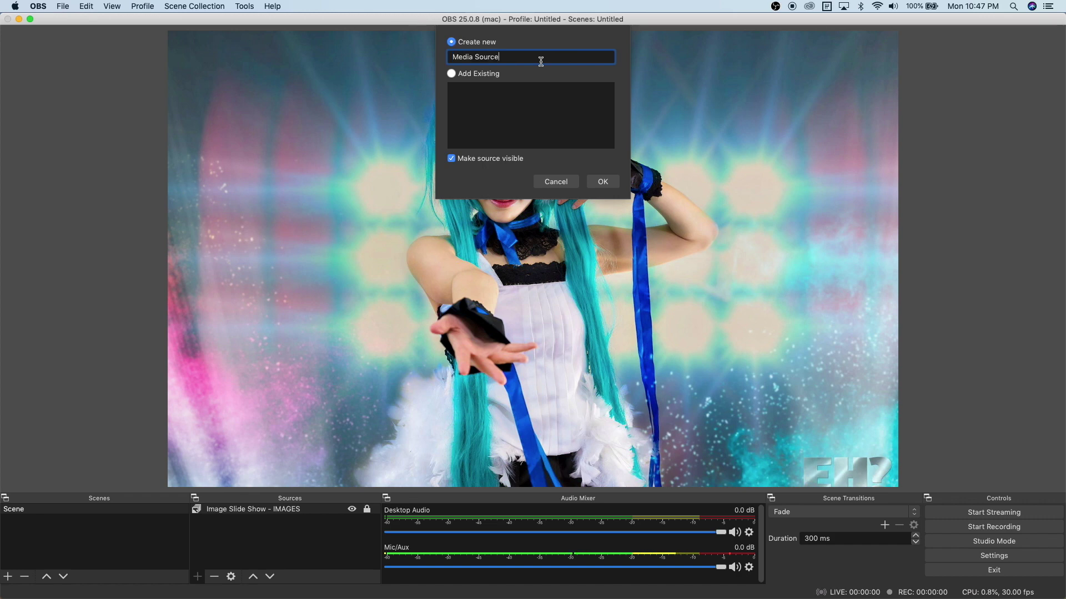
text(- )
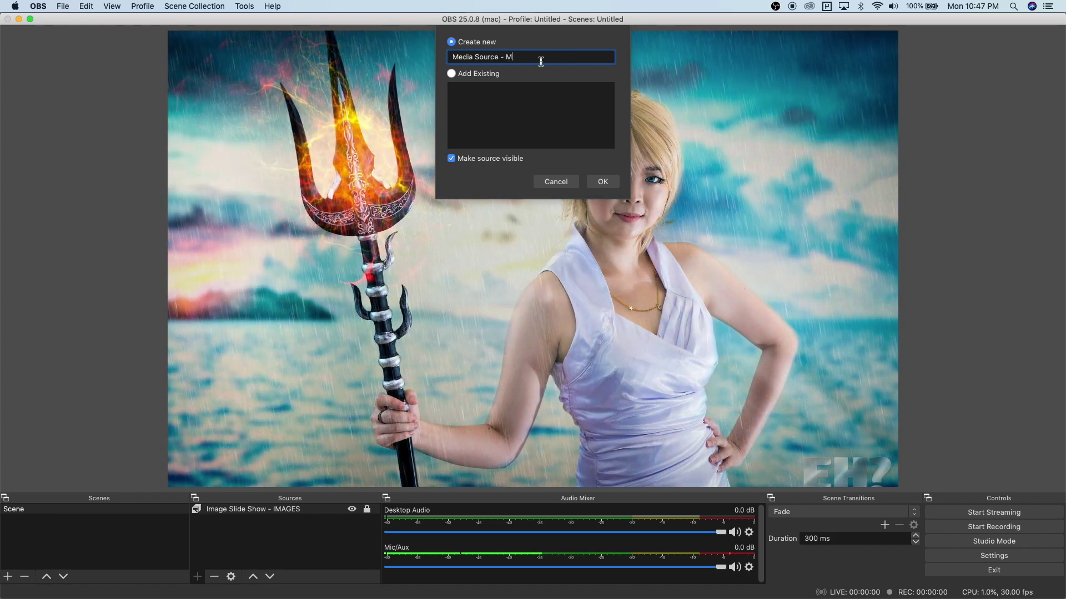
text(Music)
key(BackSpace)
key(BackSpace)
text(usic)
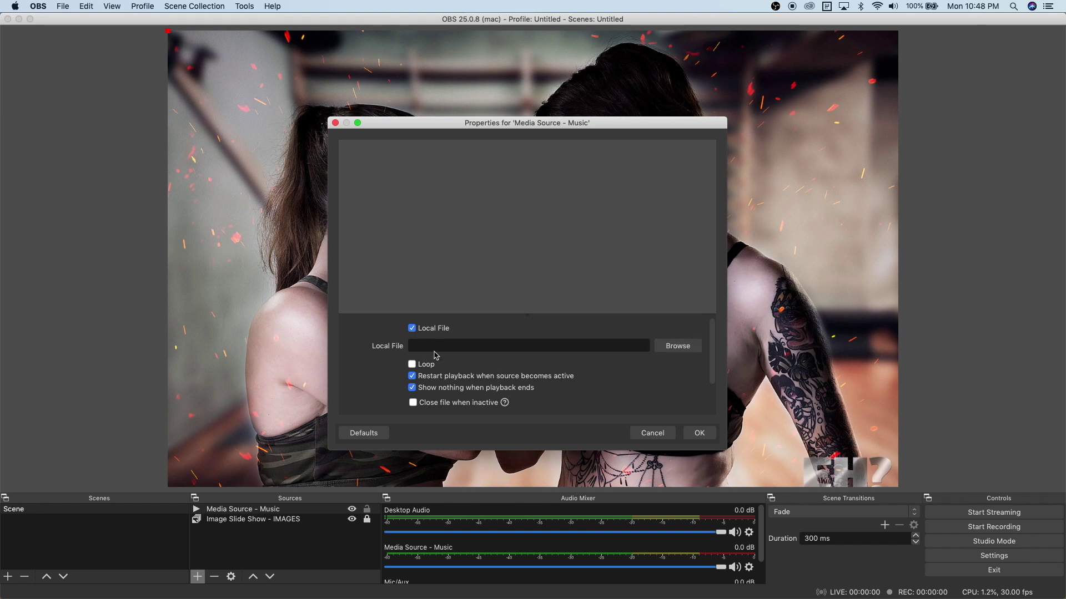
Load "Loop - EDM #12 Chag Chag Chag.mp3" from the Slide Show folder's Audio subfolder as the music source's local file, with Loop enabled.
click(679, 347)
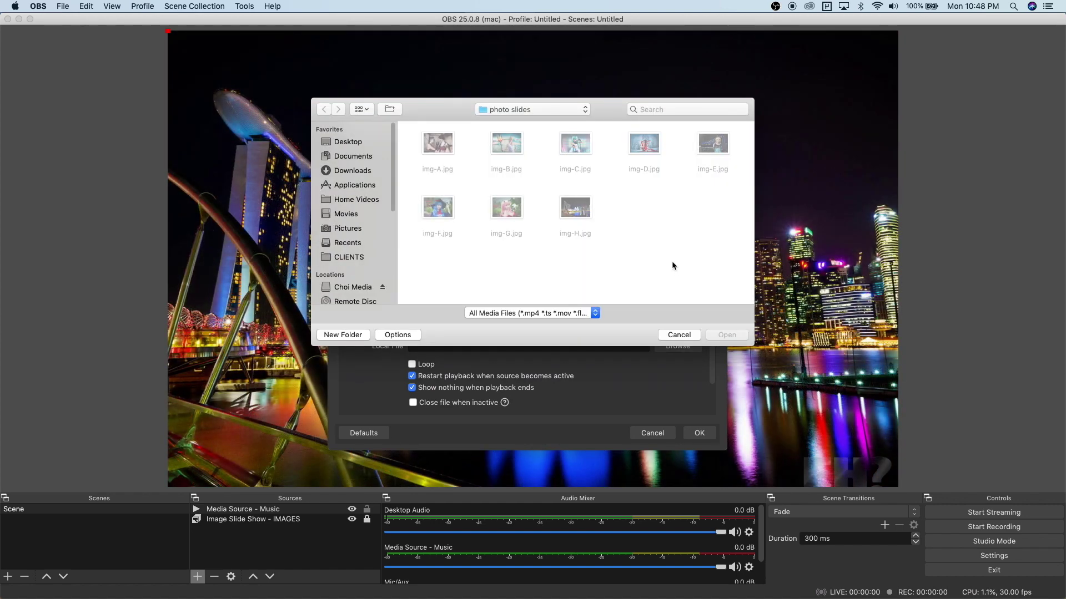
key(super+Up)
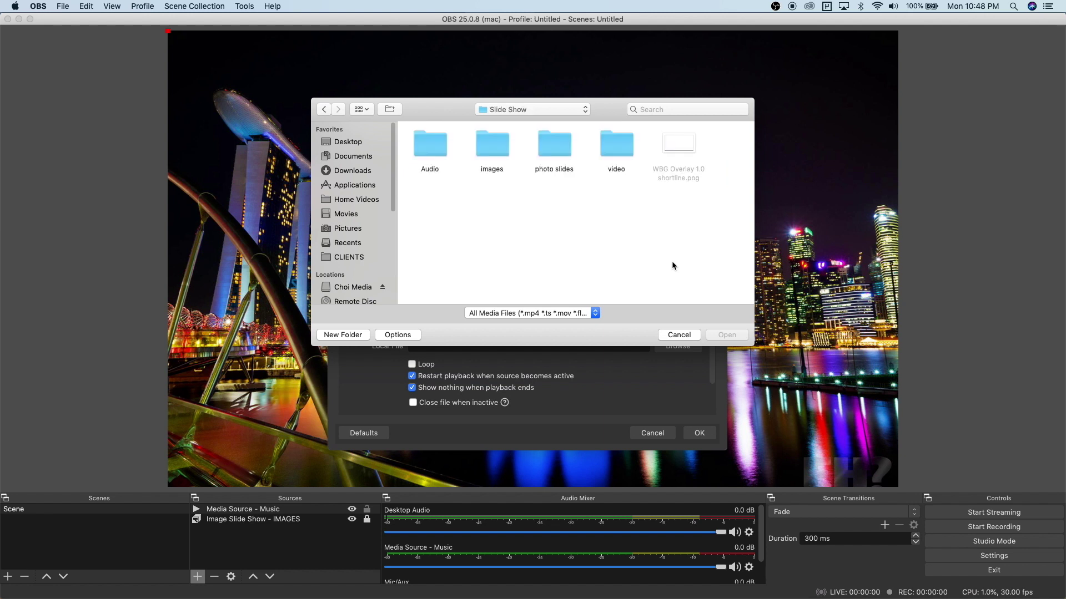
double_click(432, 147)
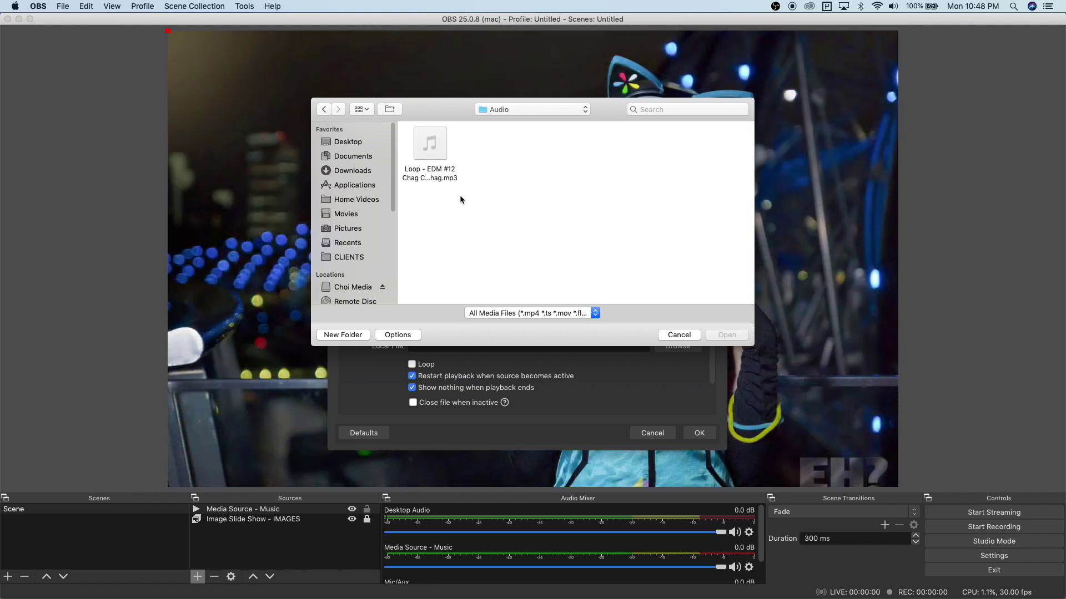
click(361, 109)
click(409, 160)
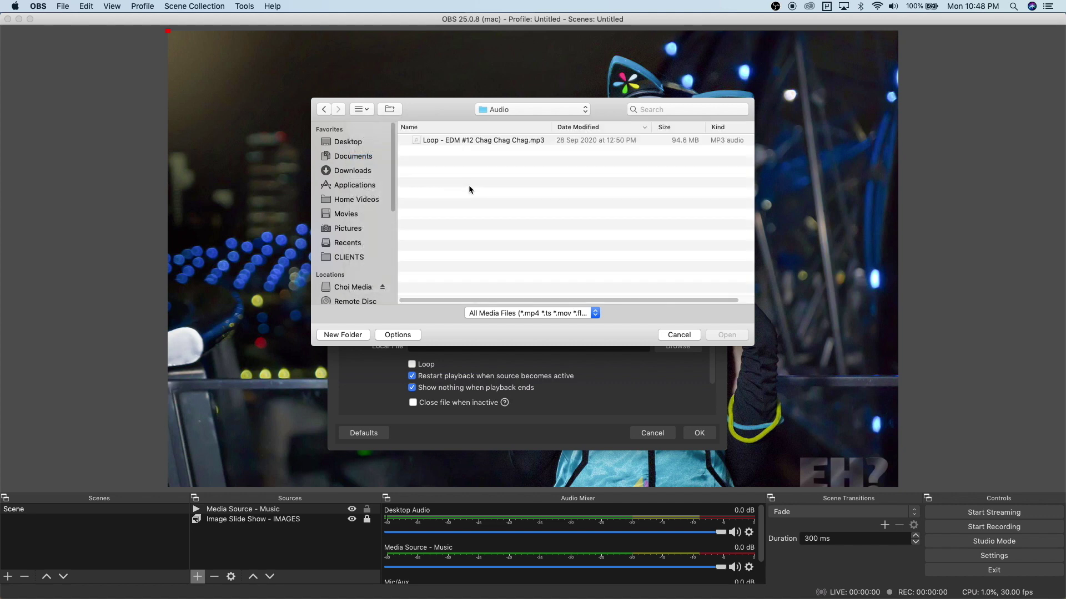
click(484, 143)
click(741, 336)
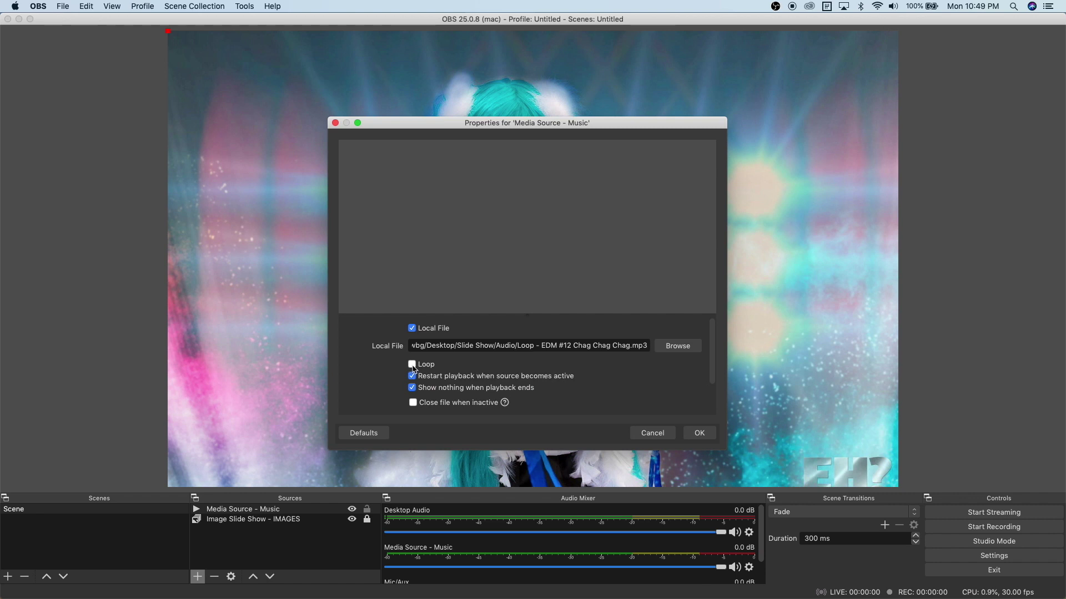
click(412, 365)
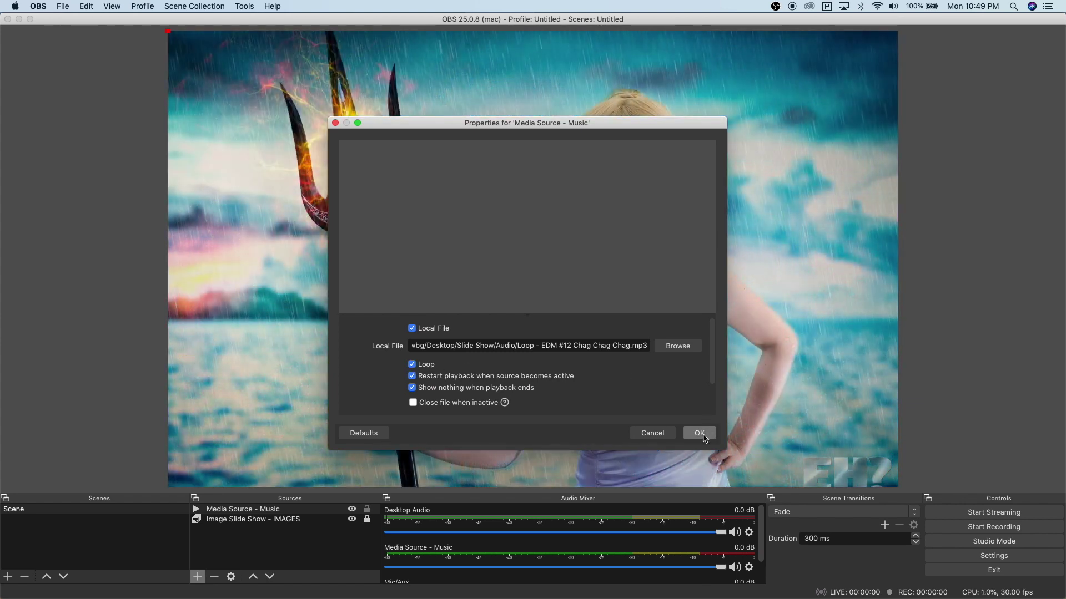
click(700, 434)
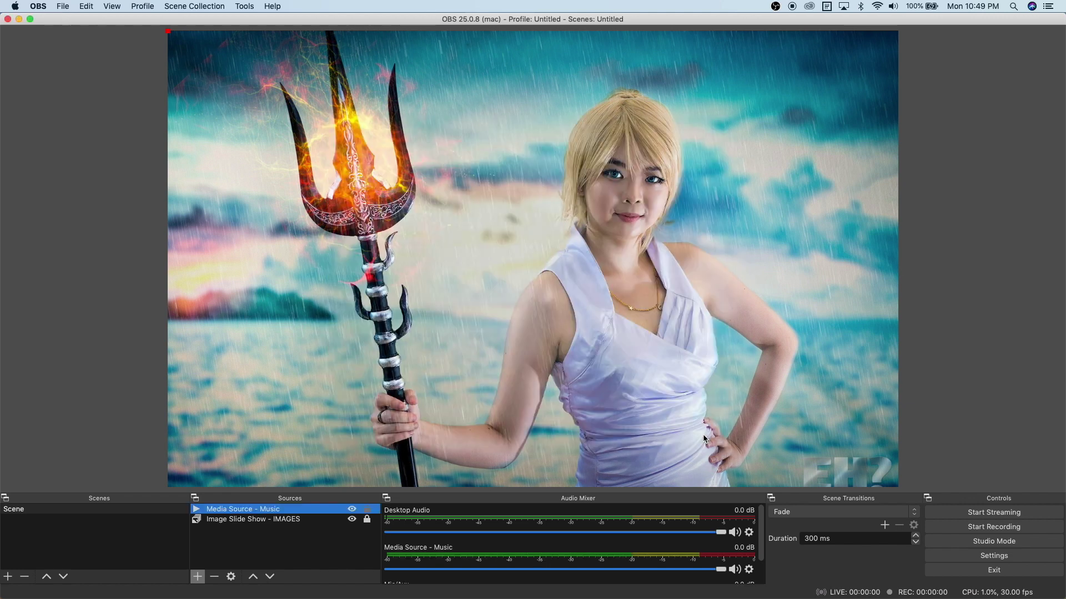
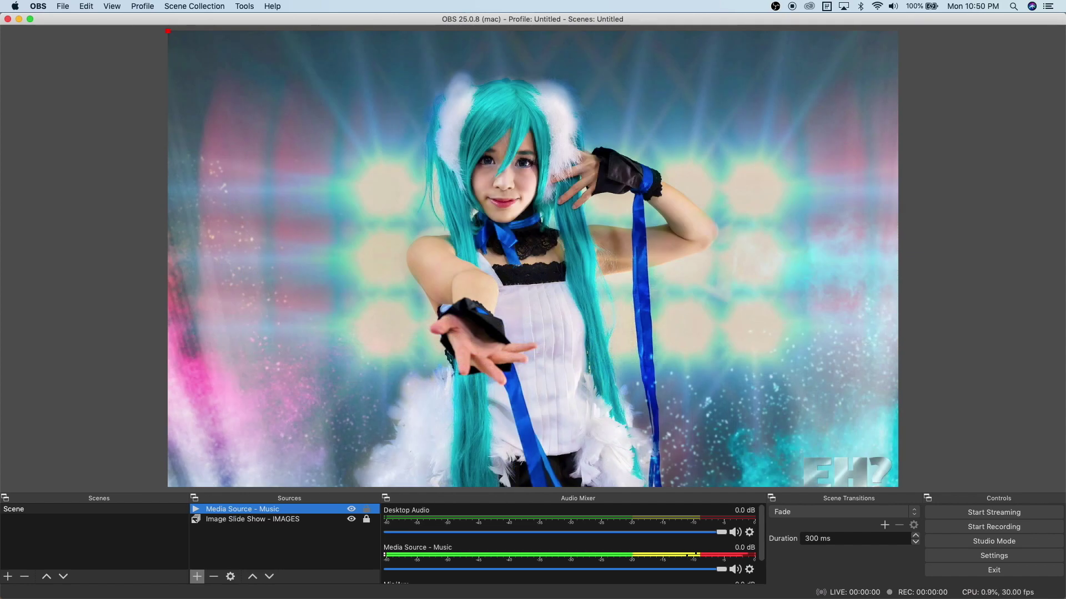
click(303, 522)
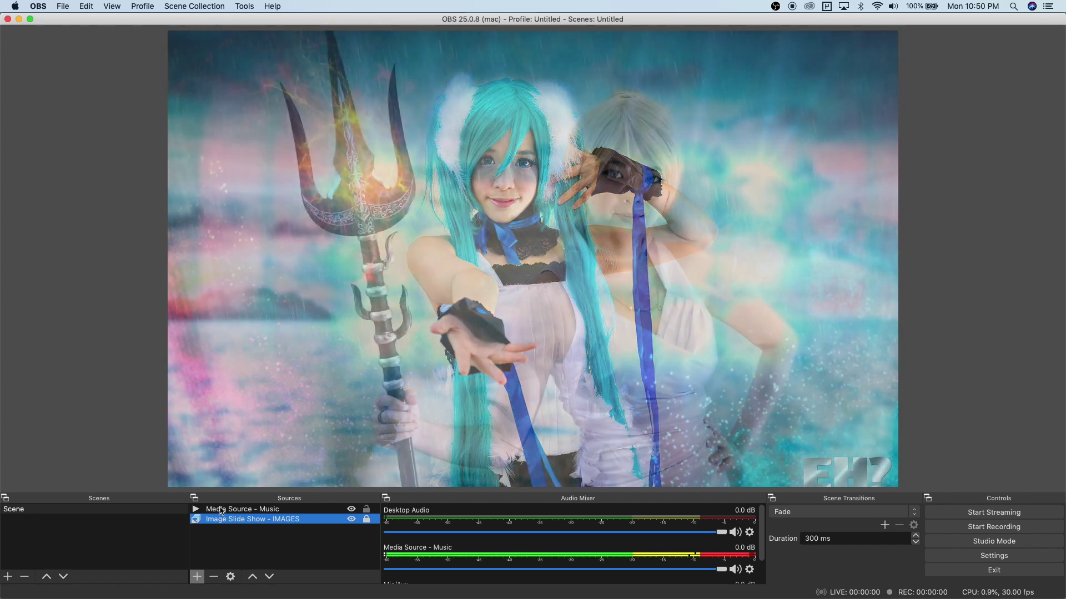
click(221, 511)
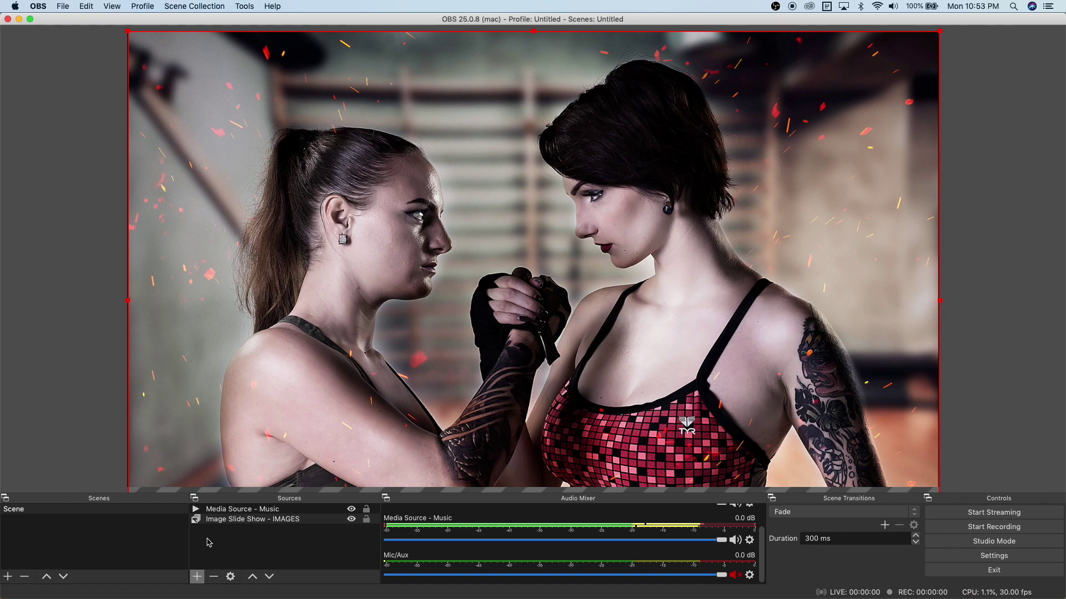
Add a new FreeType 2 text source named "Text (FreeType 2) - SCROLLING TEXT" to the scene.
click(197, 578)
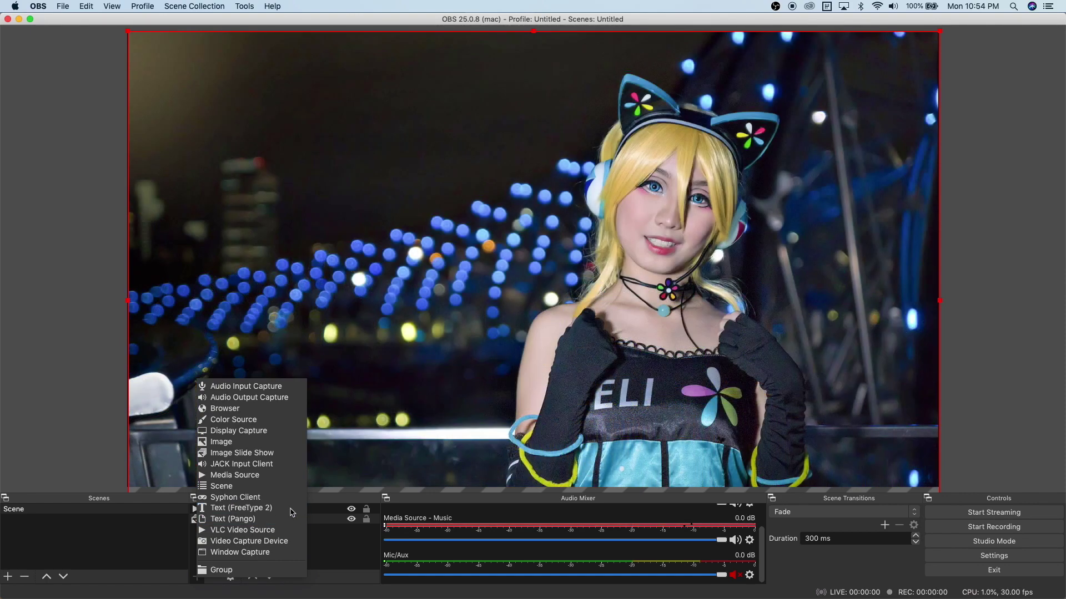
click(296, 508)
key(Right)
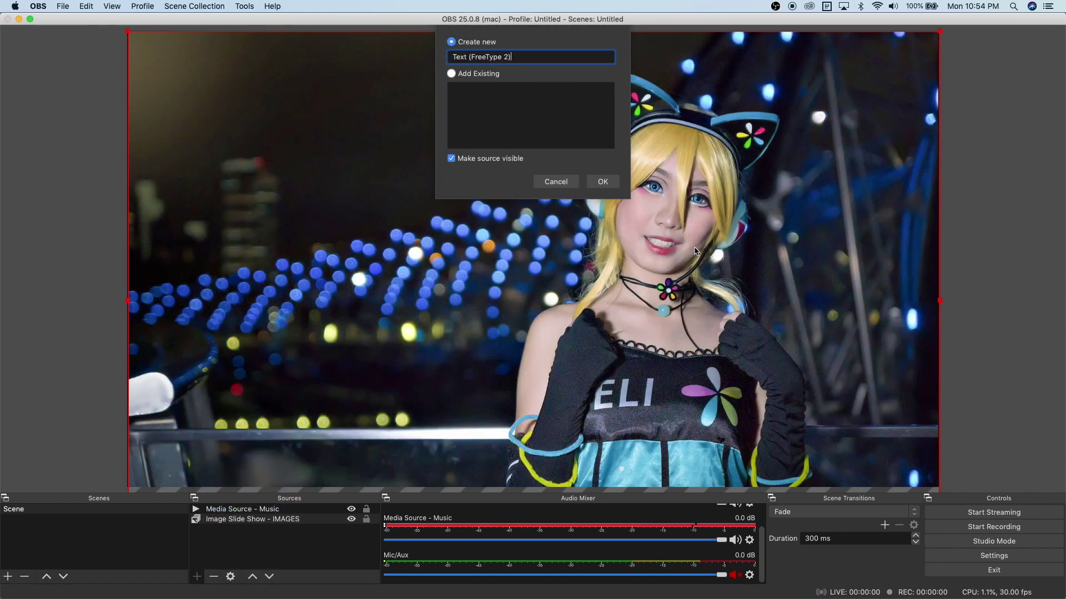
text(- SC)
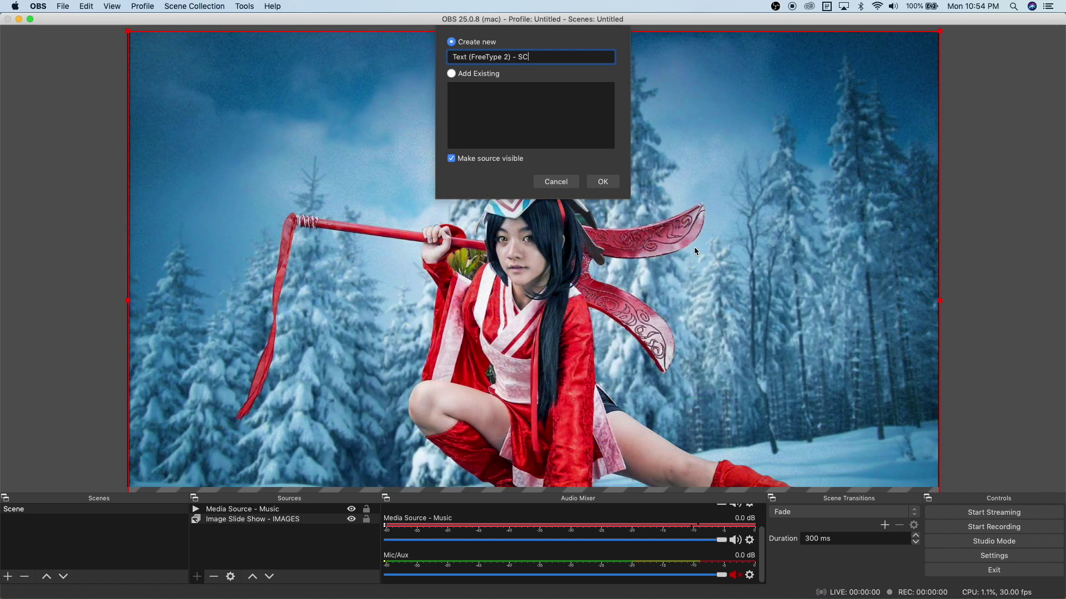
text(ROLLING TEXT)
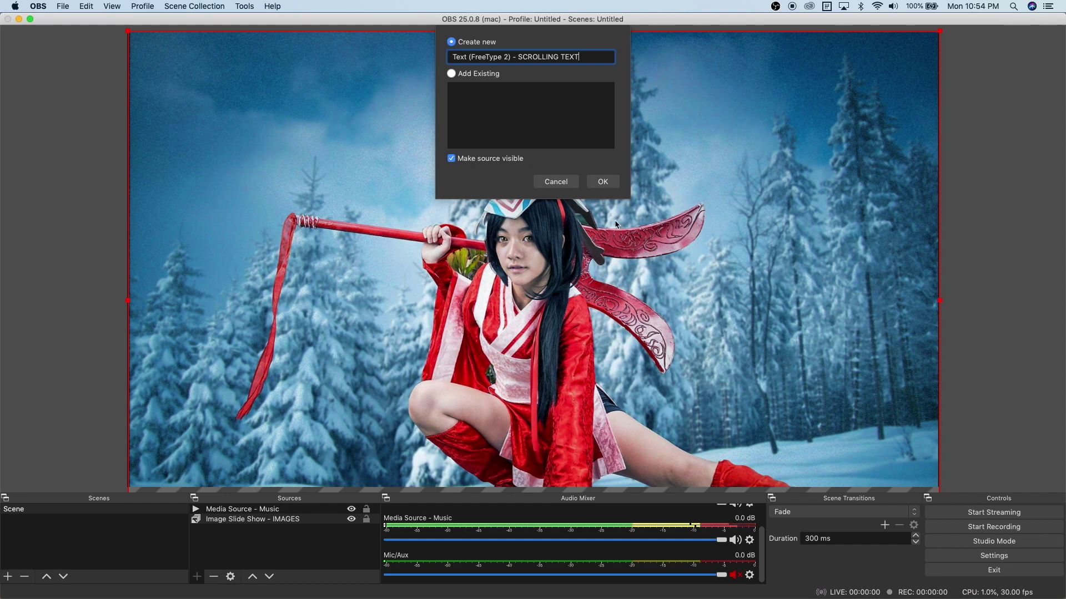
click(604, 182)
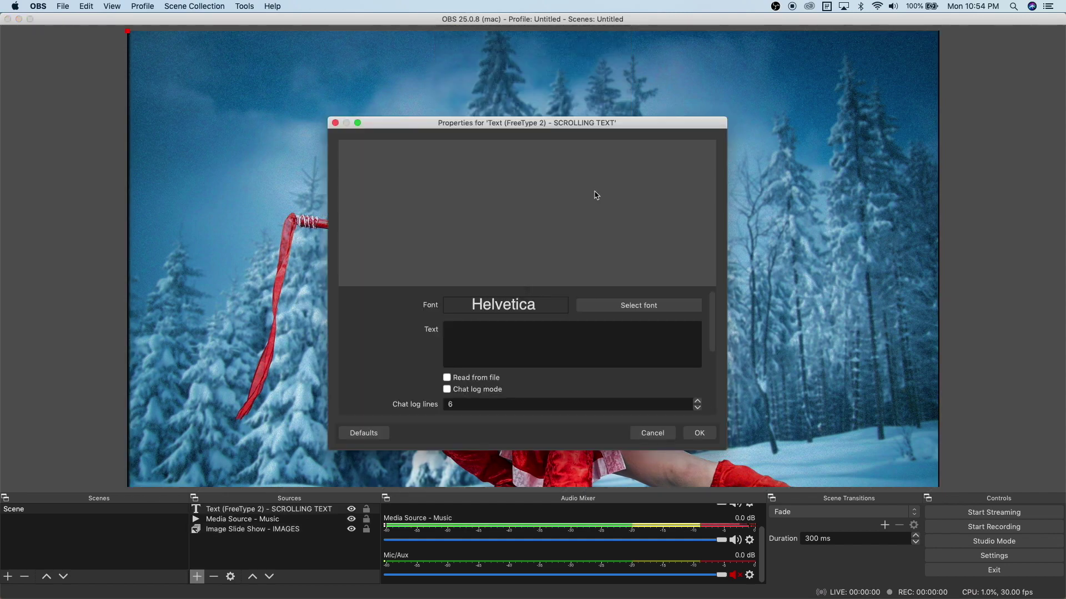
Set the source's text to "Welcome to my Channel. You're listening to the Music of WBG EDM! Thank you for coming!".
click(503, 342)
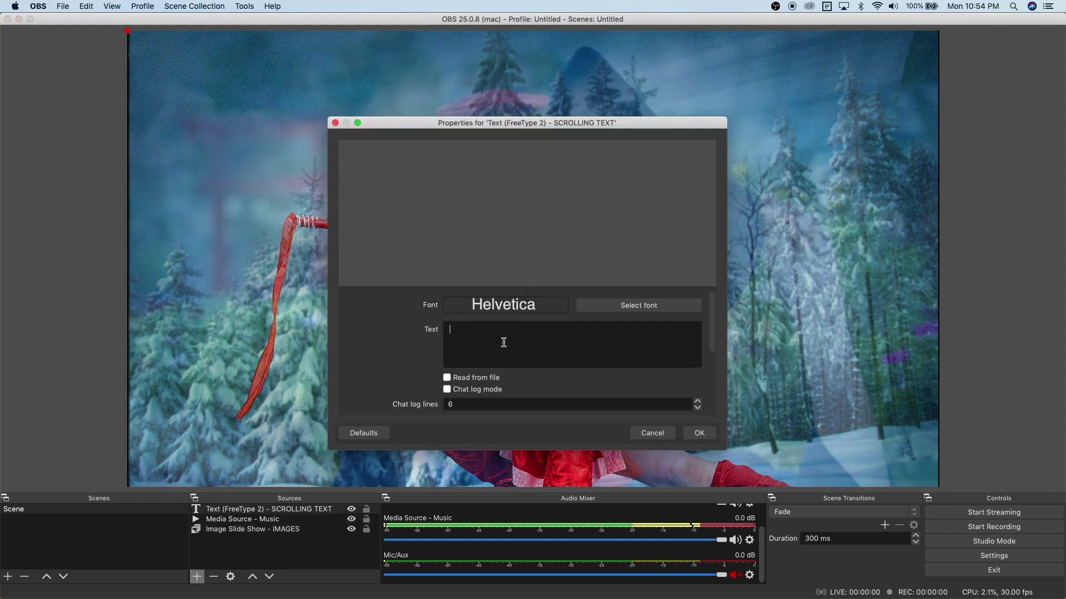
text(Welc)
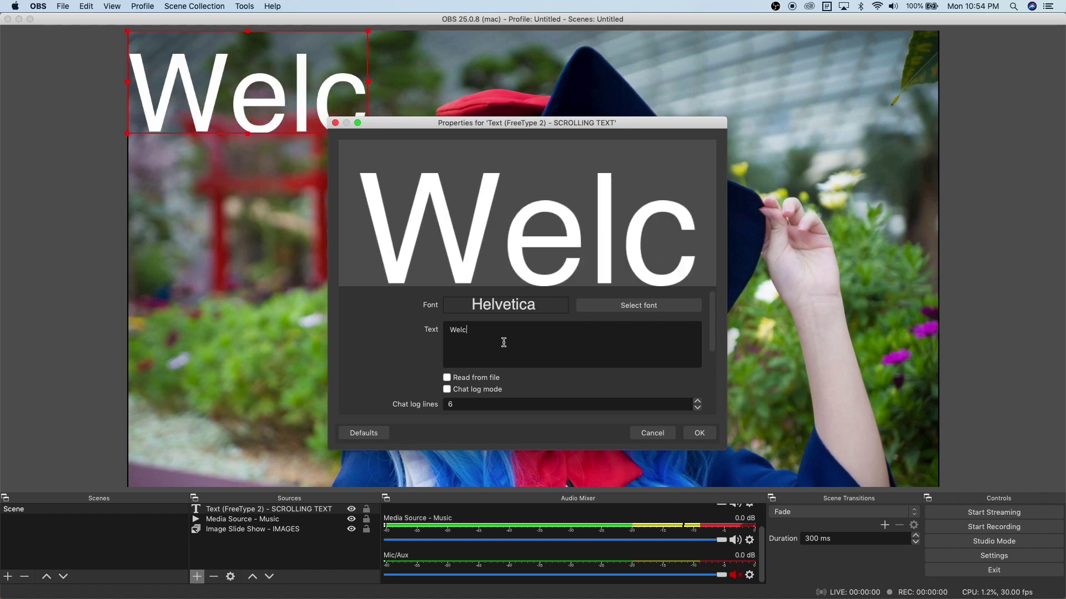
text(ome to my Channel.)
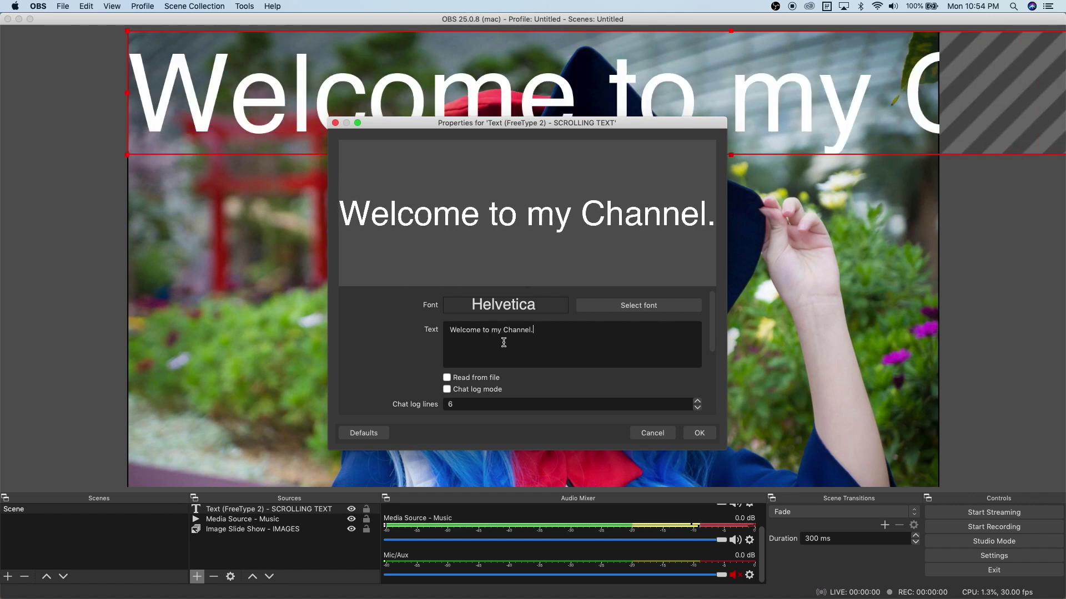
text(  You're listening to the Music )
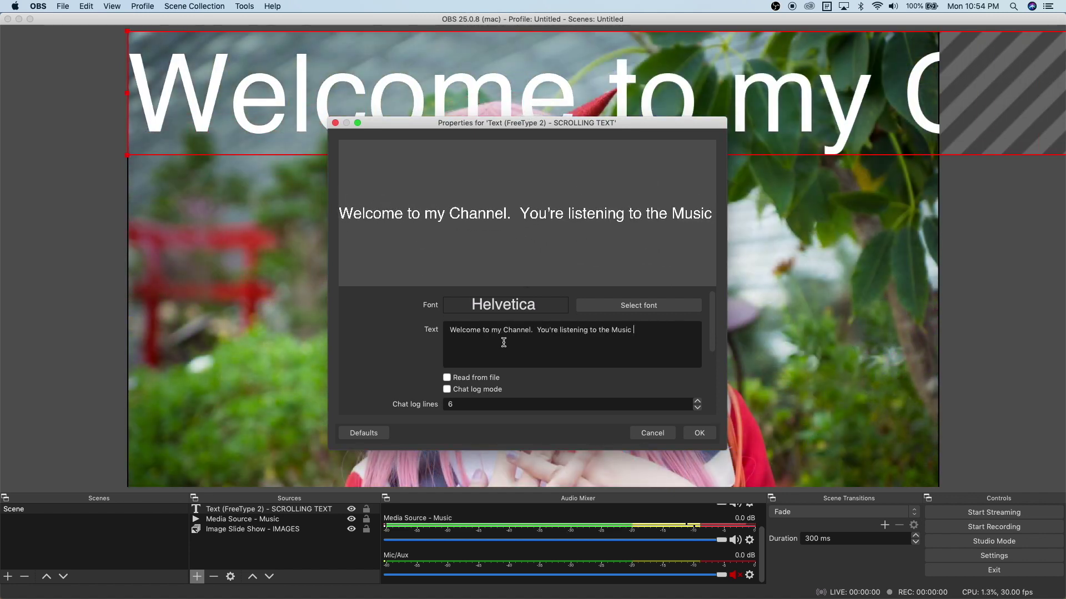
text(of WBG EDM!  Thank you for coming@)
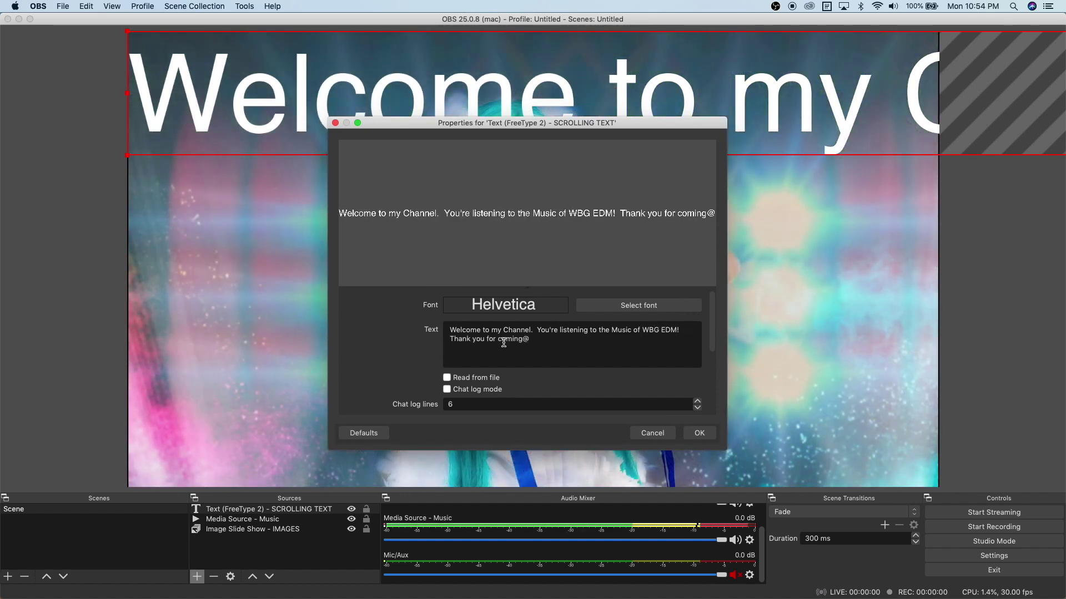
key(BackSpace)
text(!)
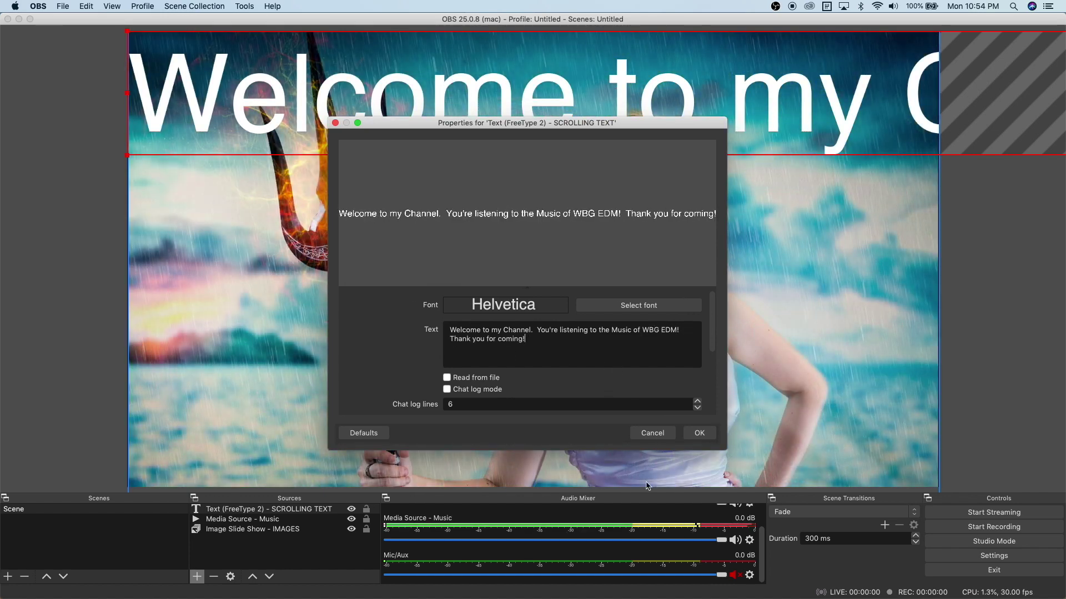
click(700, 434)
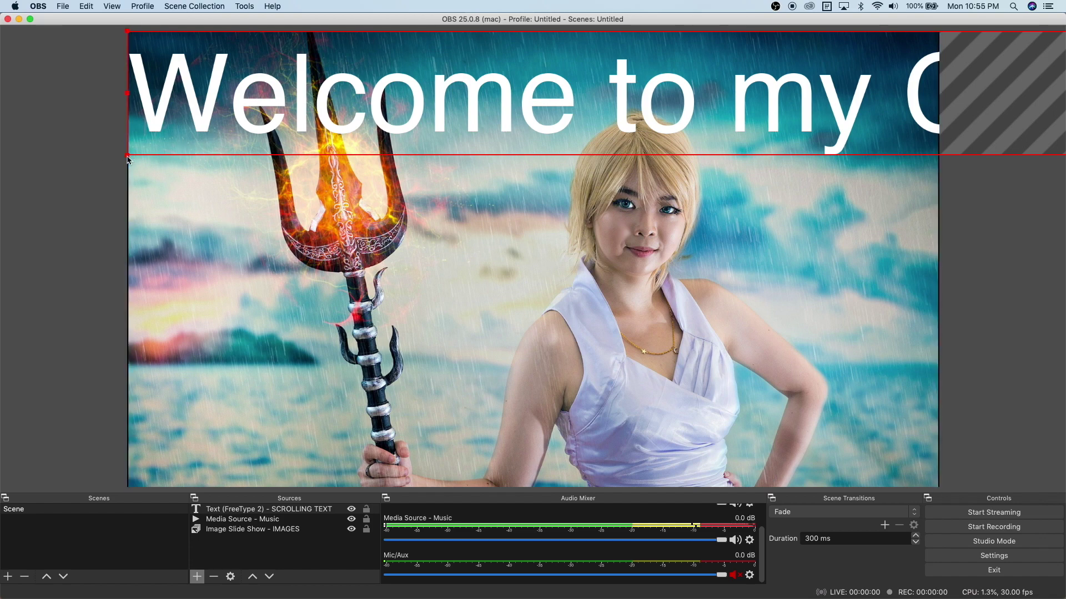
Transform the text source with Fit to screen and move the message up to the canvas's upper edge.
drag(130, 157, 203, 131)
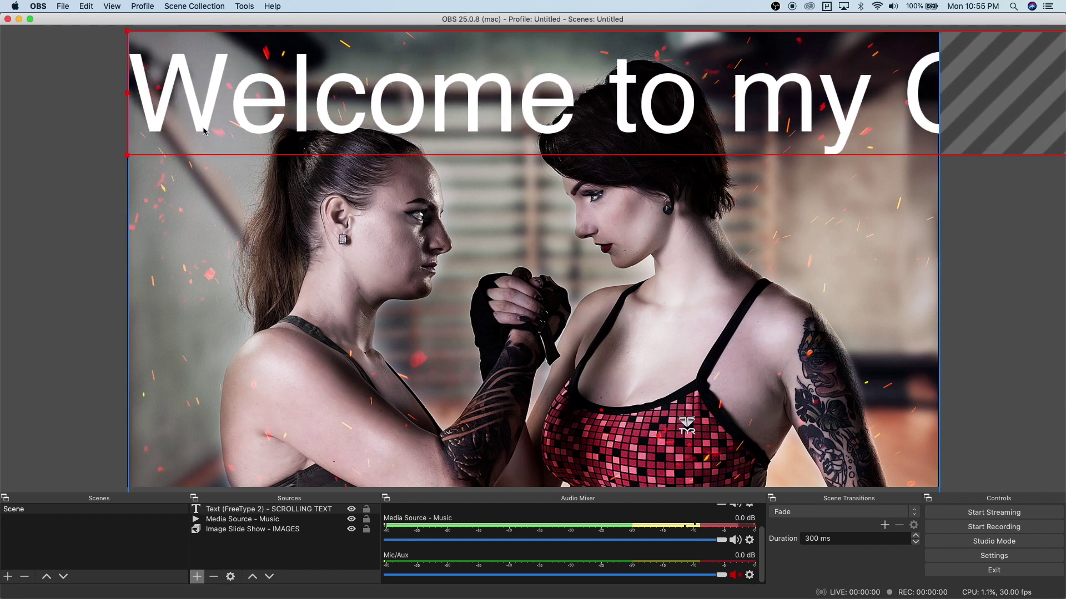
right_click(302, 109)
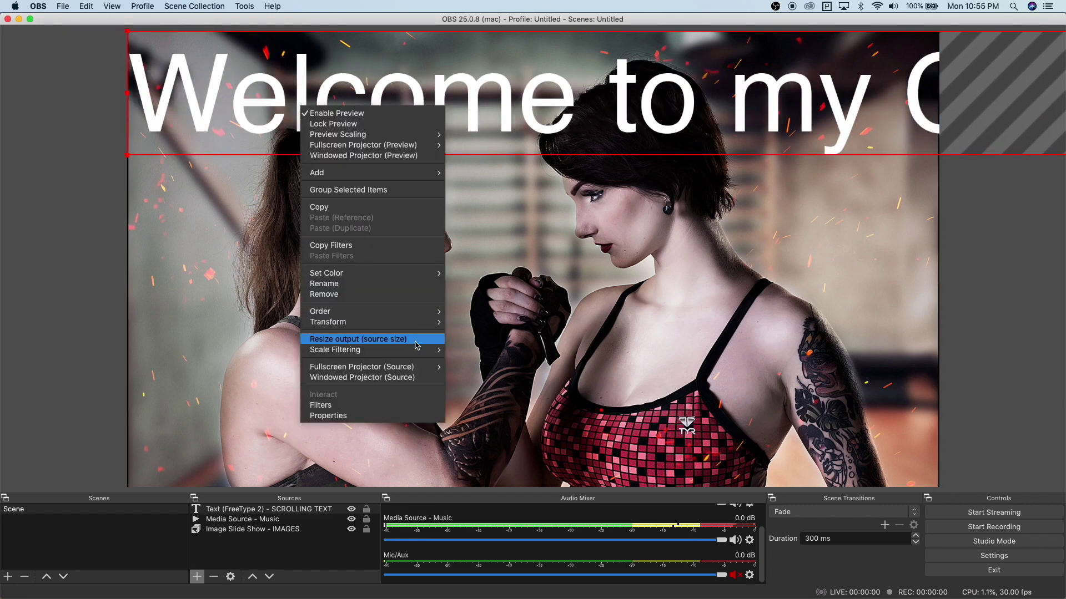
mouse_move(419, 322)
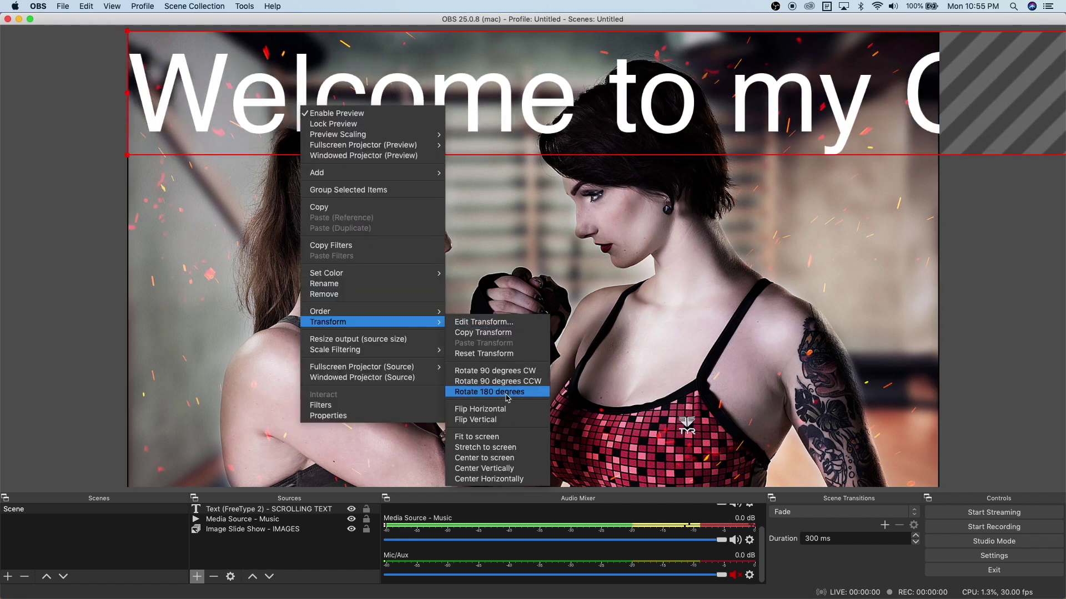
click(510, 438)
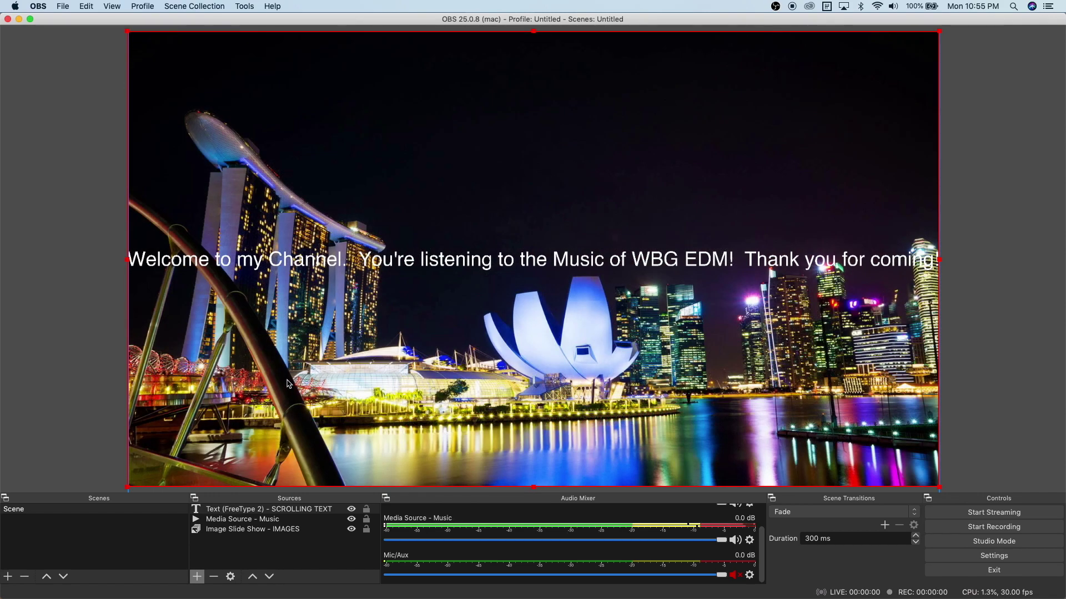
drag(452, 272, 452, 56)
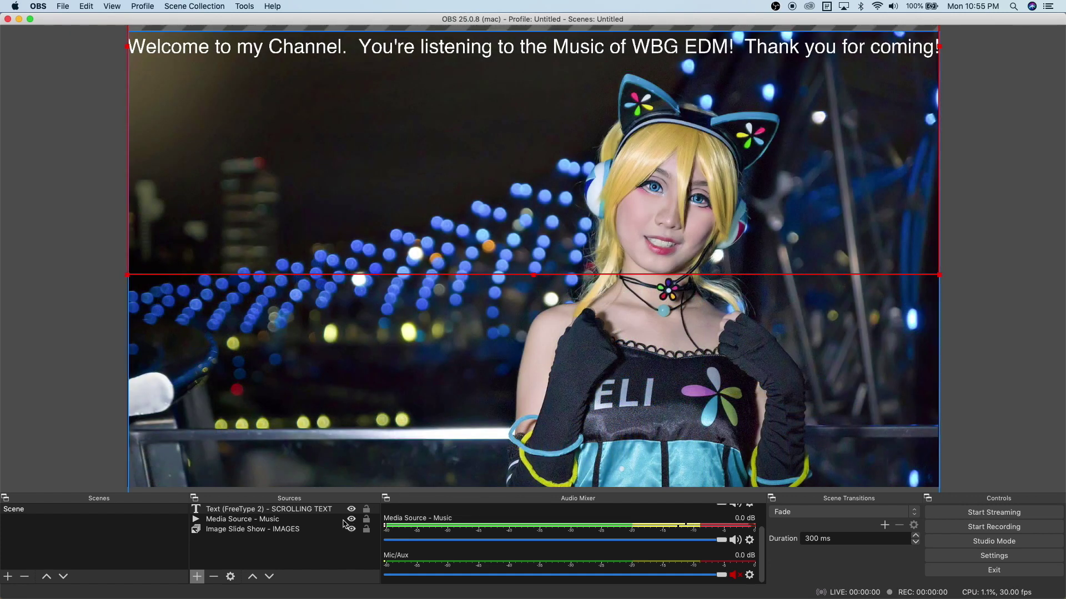
Lock the scrolling text, music and image slide show sources.
click(366, 511)
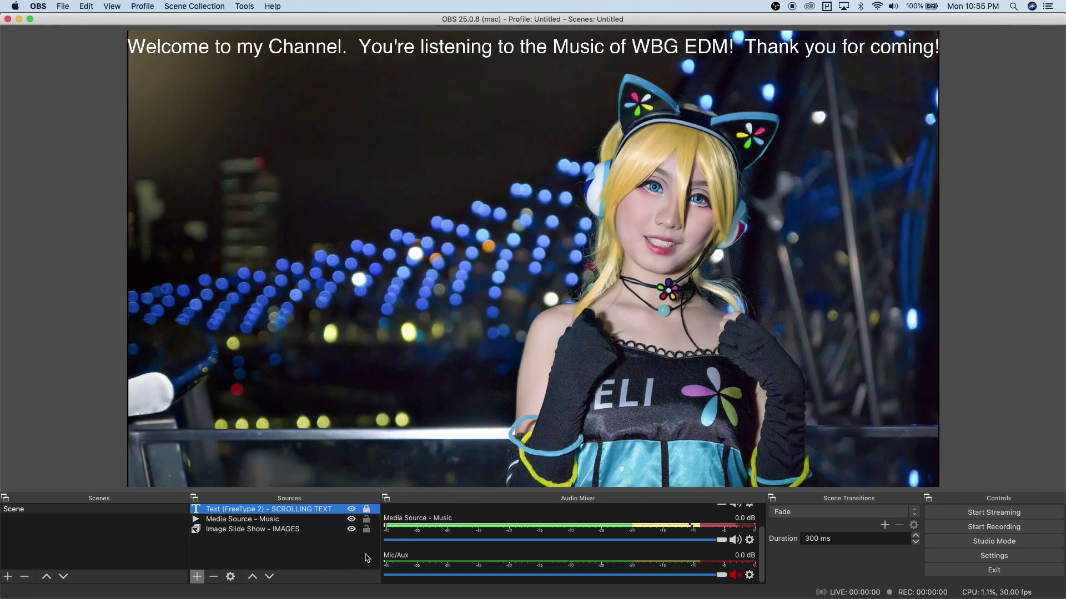
click(366, 519)
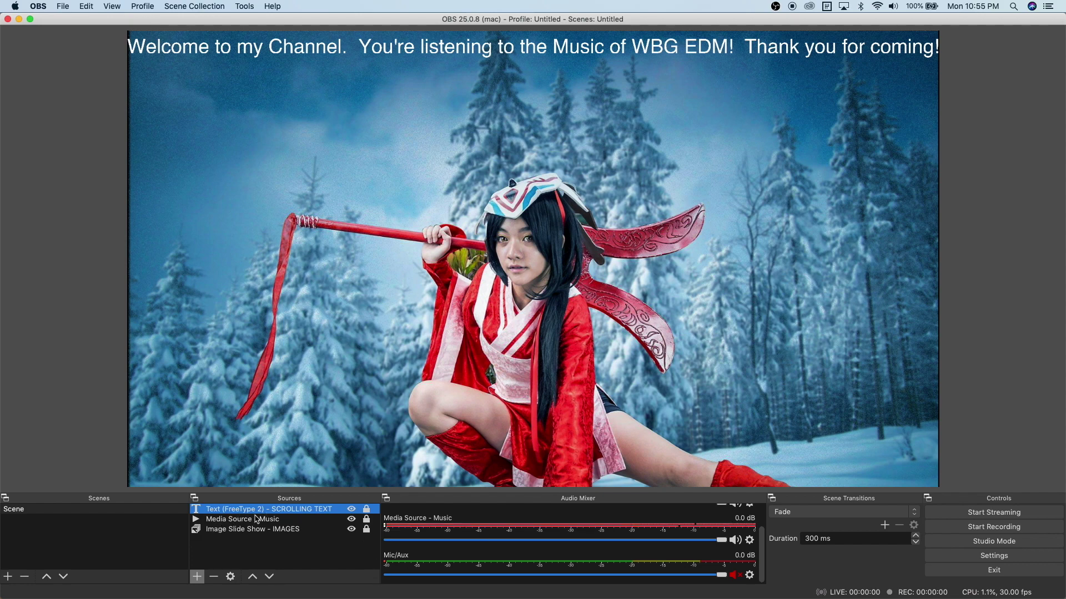
Add a filter named "Scroll" to the scrolling text source and set its horizontal speed to 394.
right_click(304, 516)
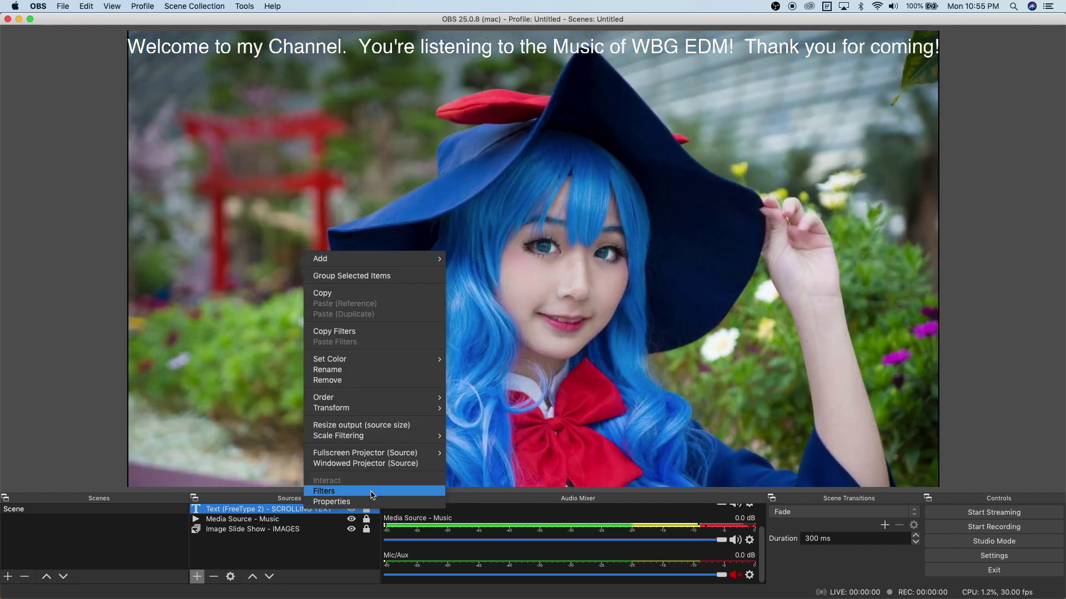
click(340, 494)
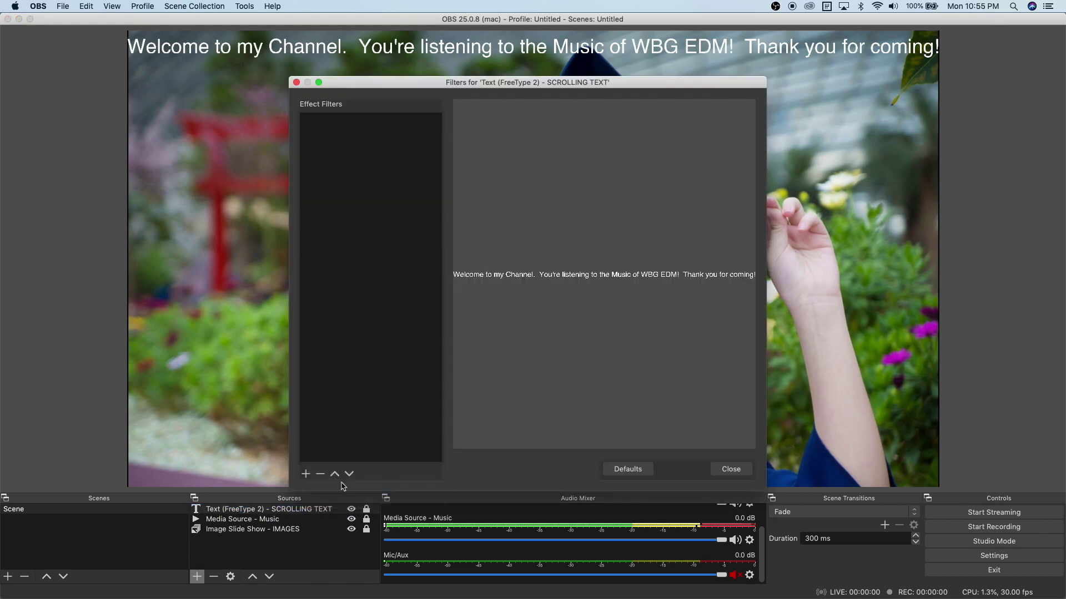
click(308, 477)
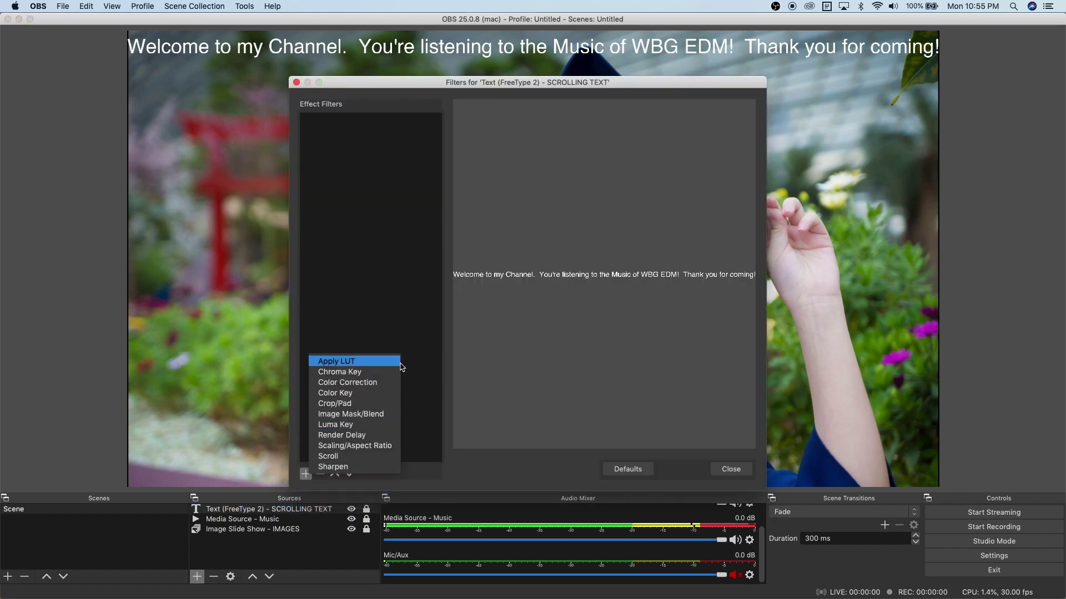
click(385, 456)
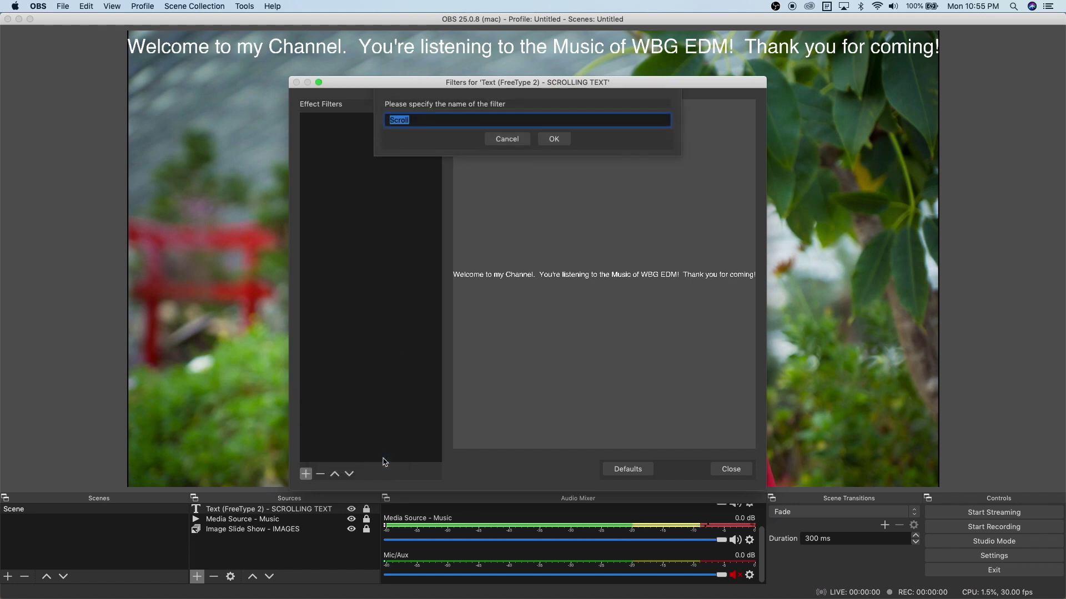
click(443, 121)
click(555, 139)
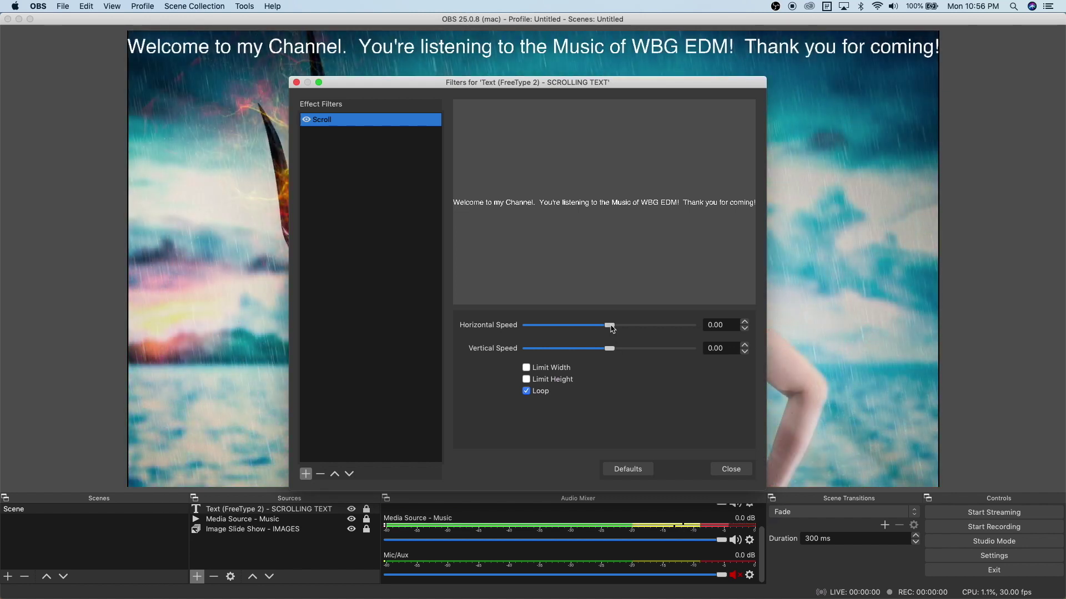
drag(611, 328, 674, 333)
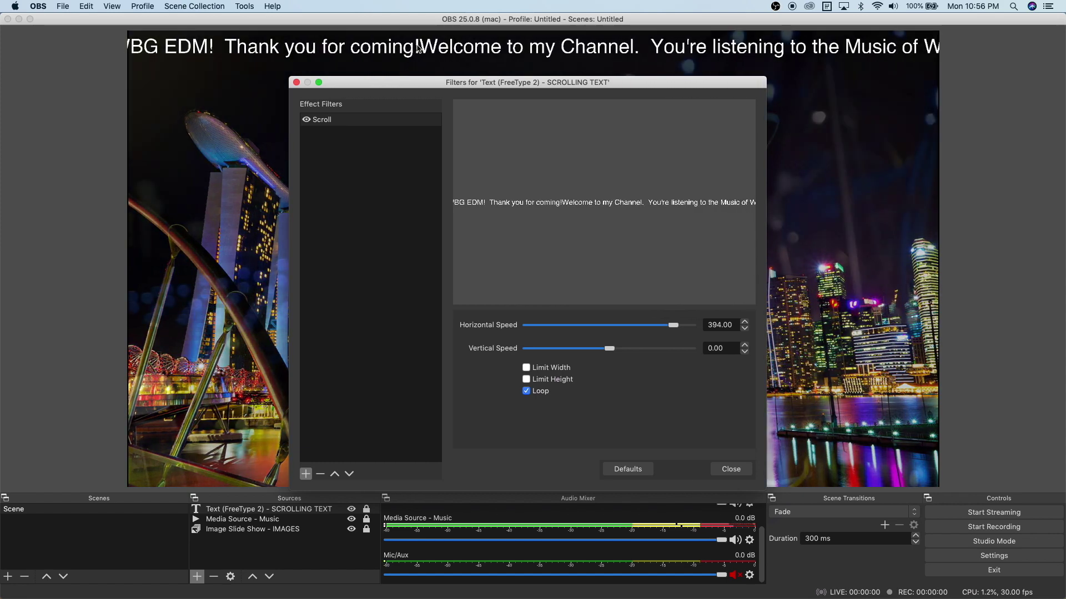
click(740, 476)
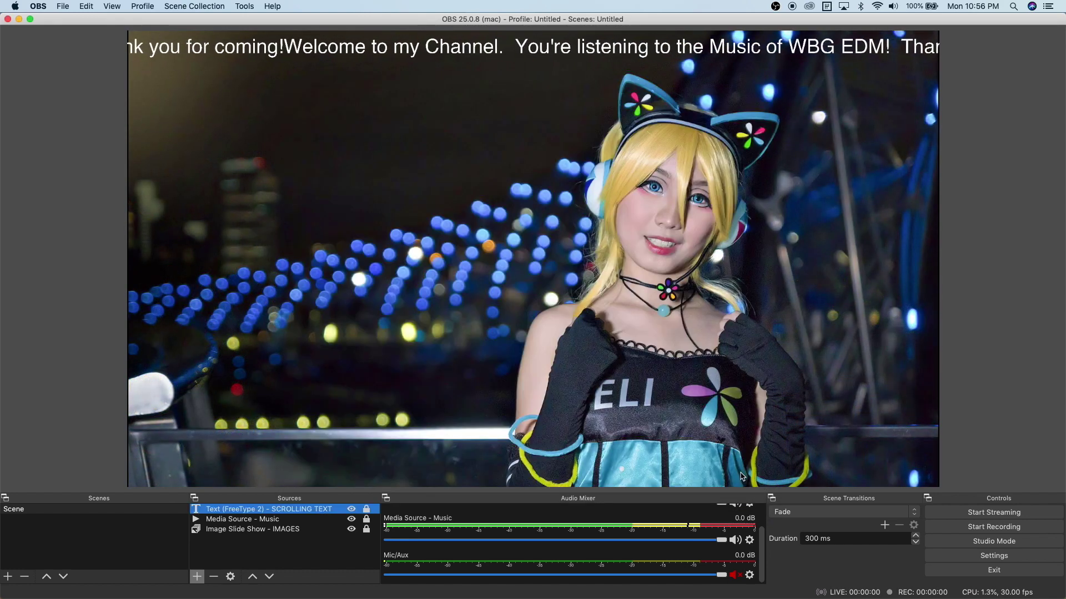
Append a run of blank spaces to the scrolling message to leave a gap between its repeats.
double_click(270, 510)
click(549, 341)
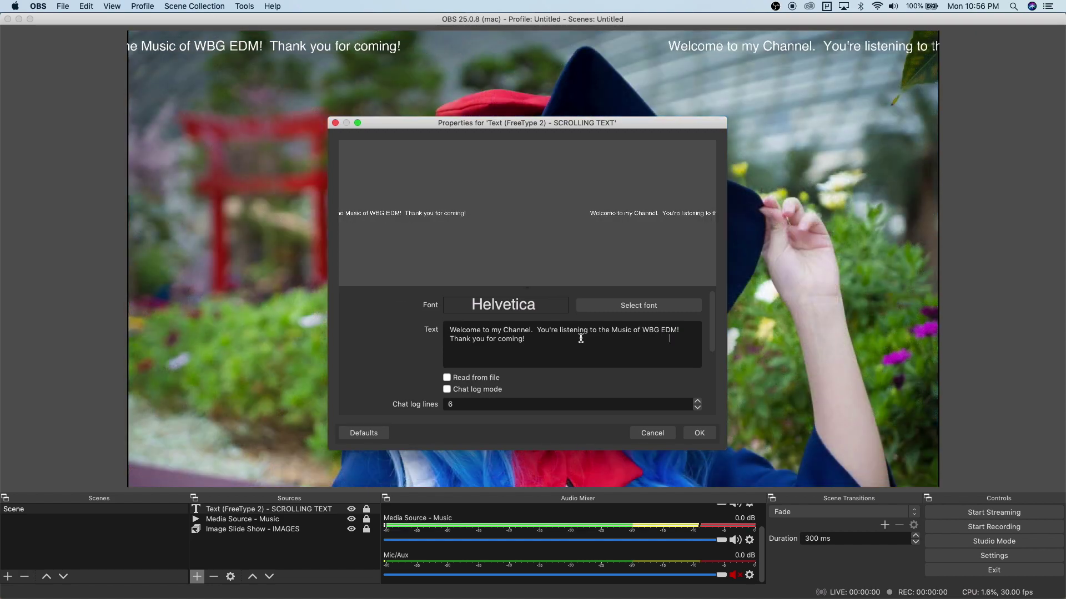
click(699, 433)
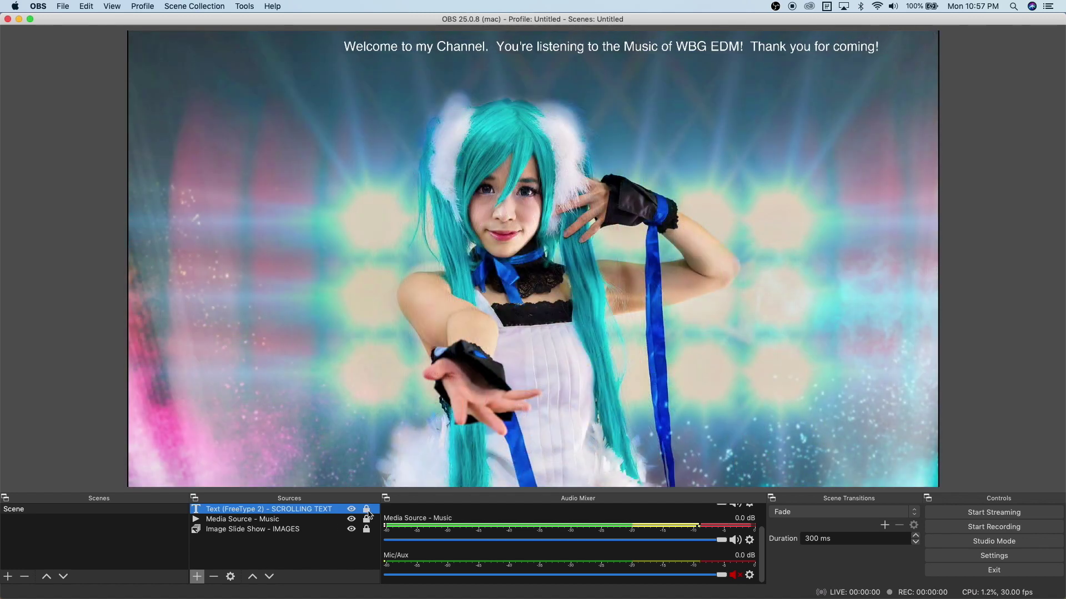
Unlock the scrolling text source, enlarge its text along the canvas's upper edge, and lock it again.
click(367, 510)
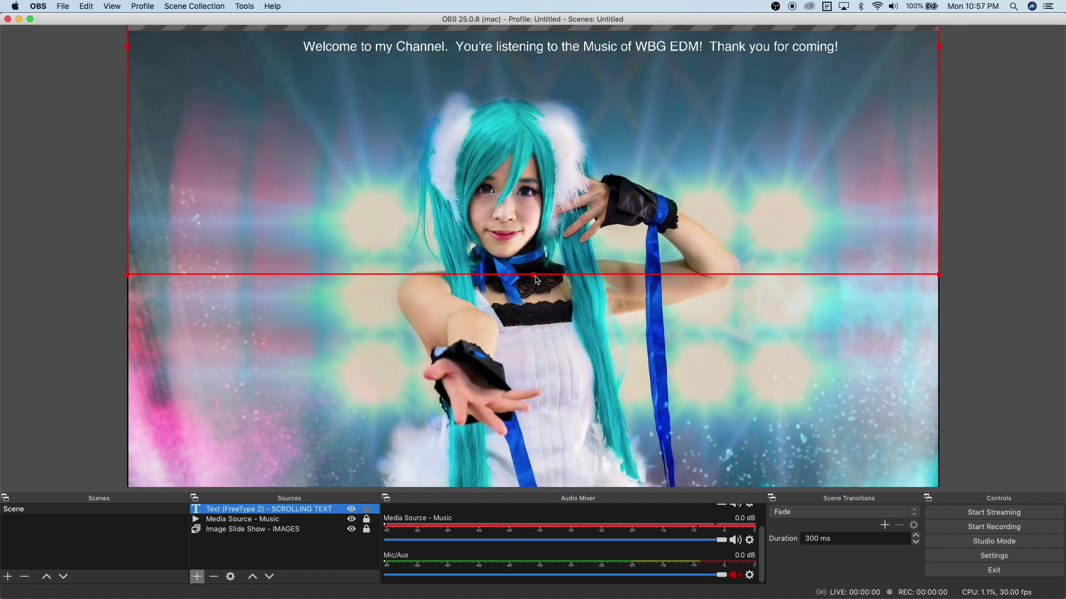
mouse_move(535, 277)
mouse_down()
mouse_move(535, 382)
mouse_move(535, 270)
mouse_up()
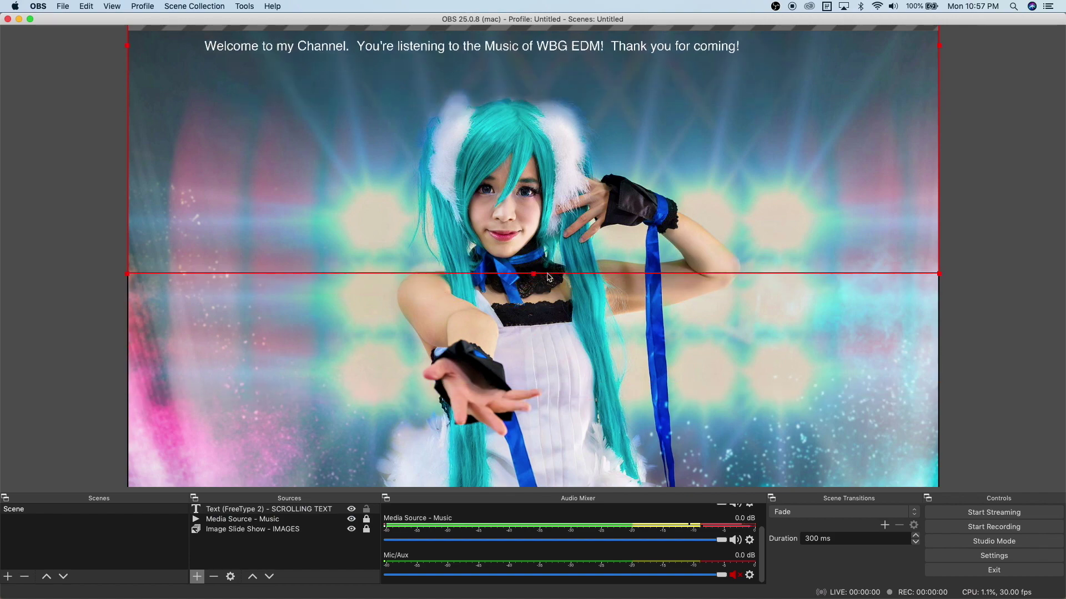
drag(947, 274, 473, 226)
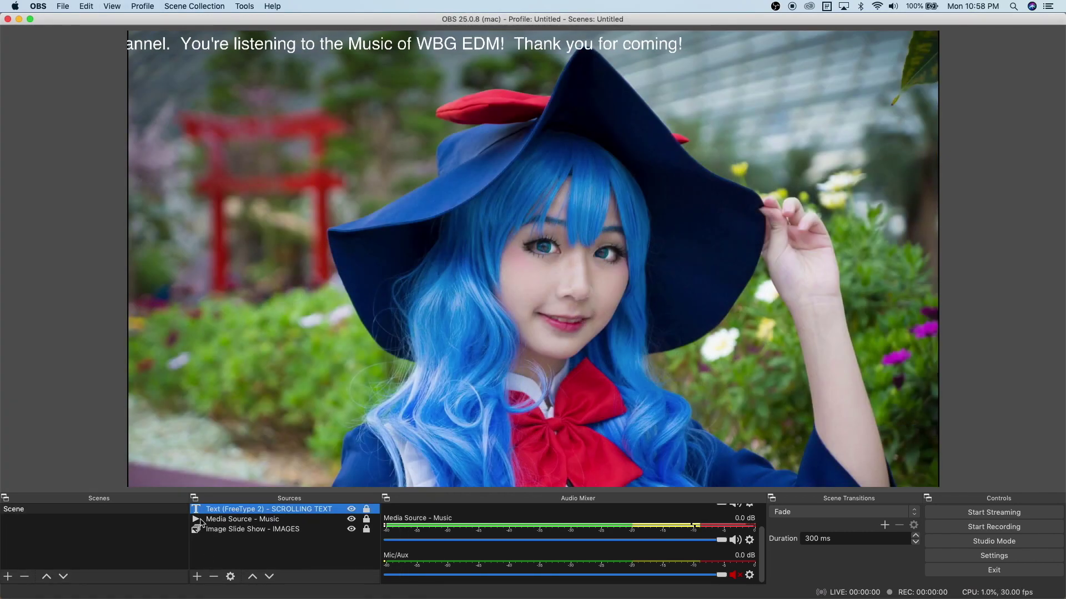
Add a new Image source named "Image - ANIMATED GIF" to the scene.
click(199, 577)
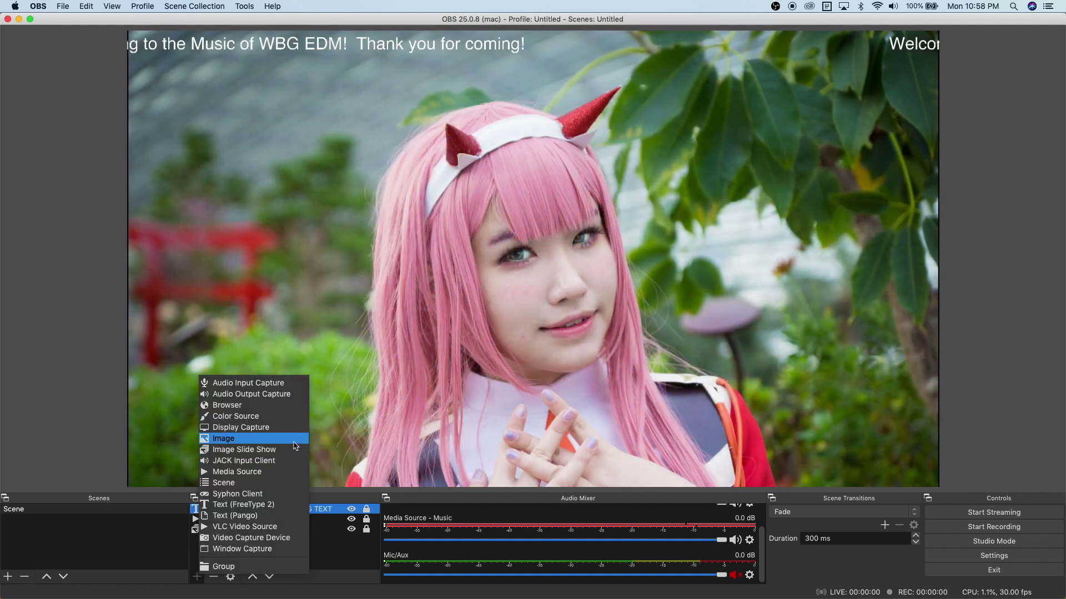
click(295, 444)
click(526, 58)
text(- ANIMATED GIF)
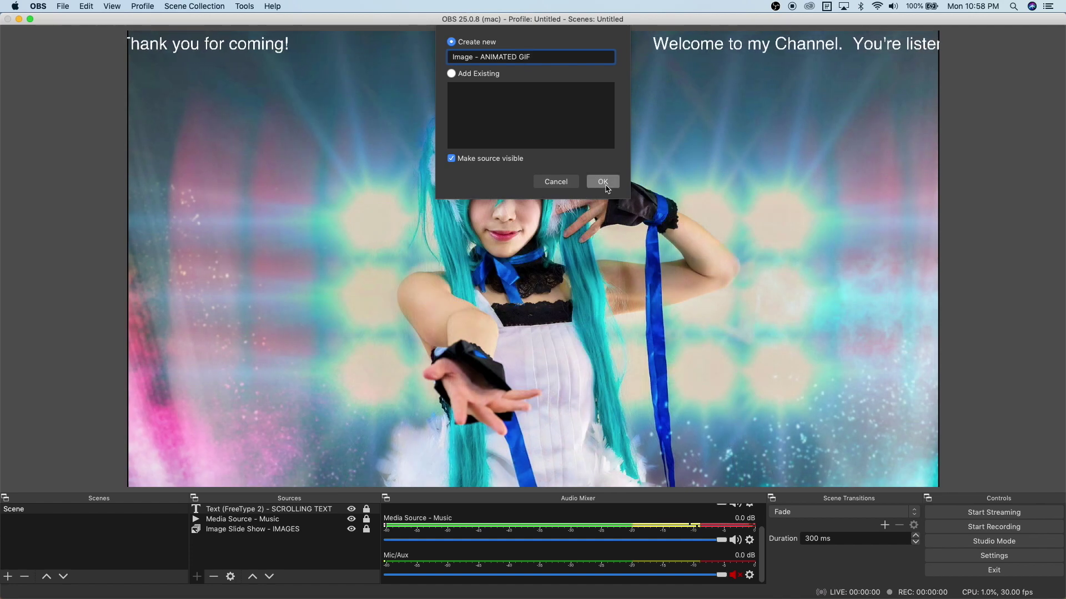
click(606, 186)
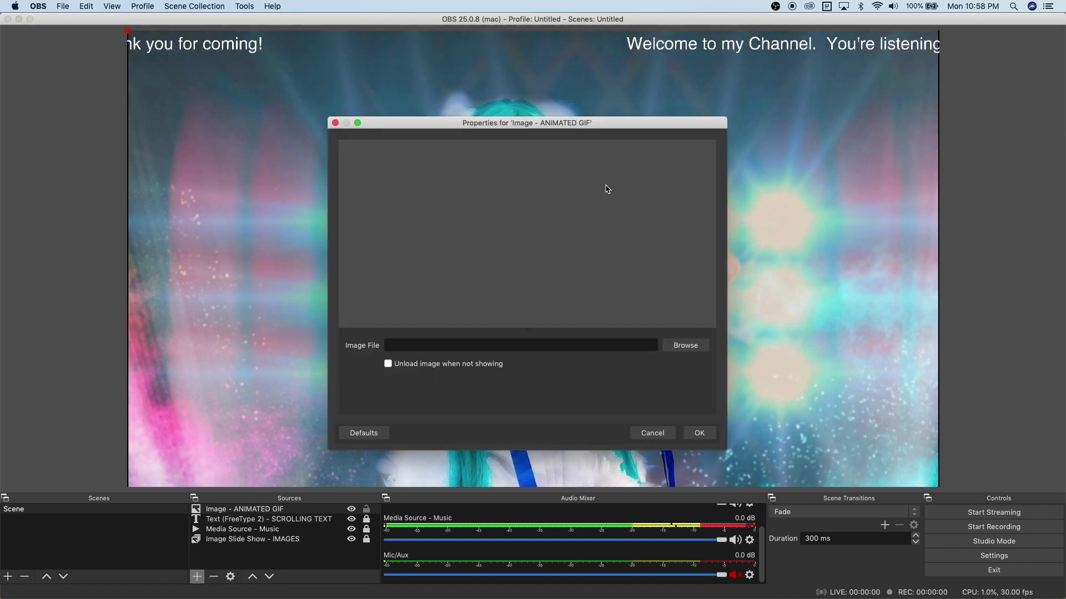
Load "Animated GIF - dancing anime.gif" from the Slide Show project's images folder as the image file of the new source.
click(700, 352)
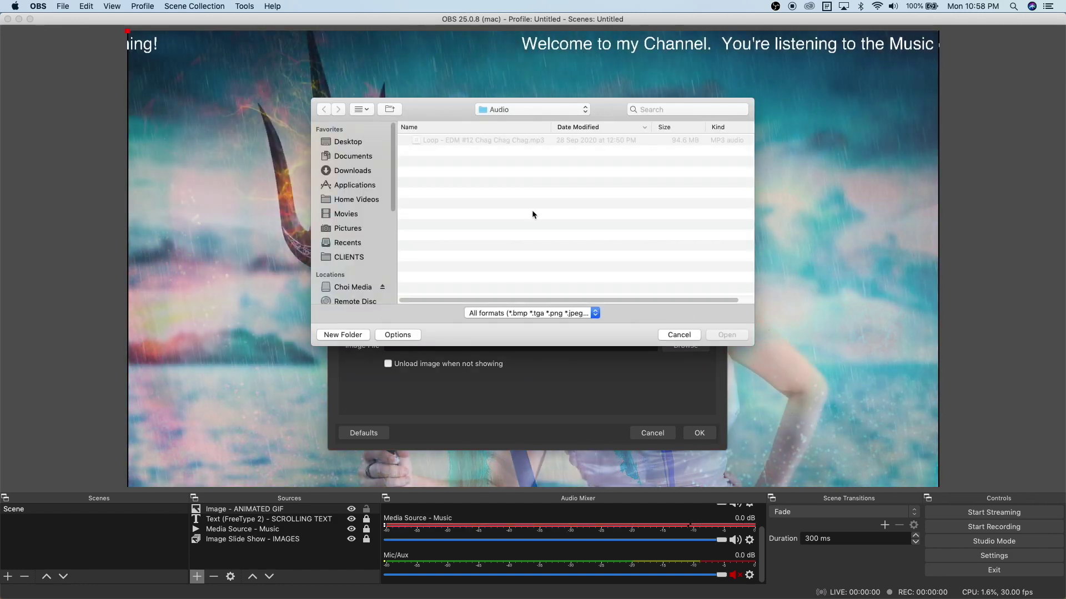
key(super+Up)
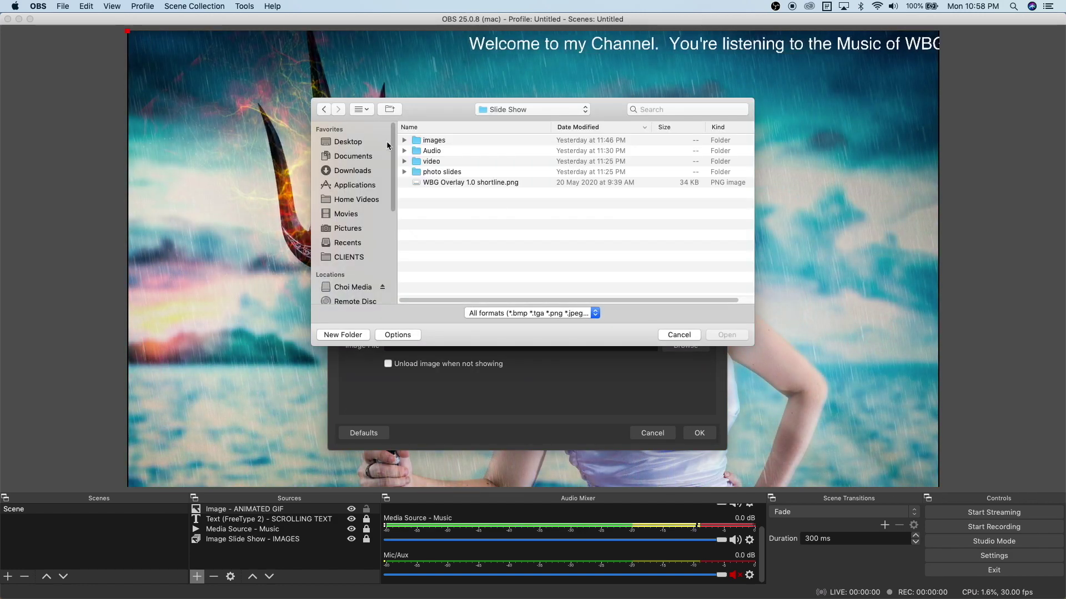
double_click(417, 142)
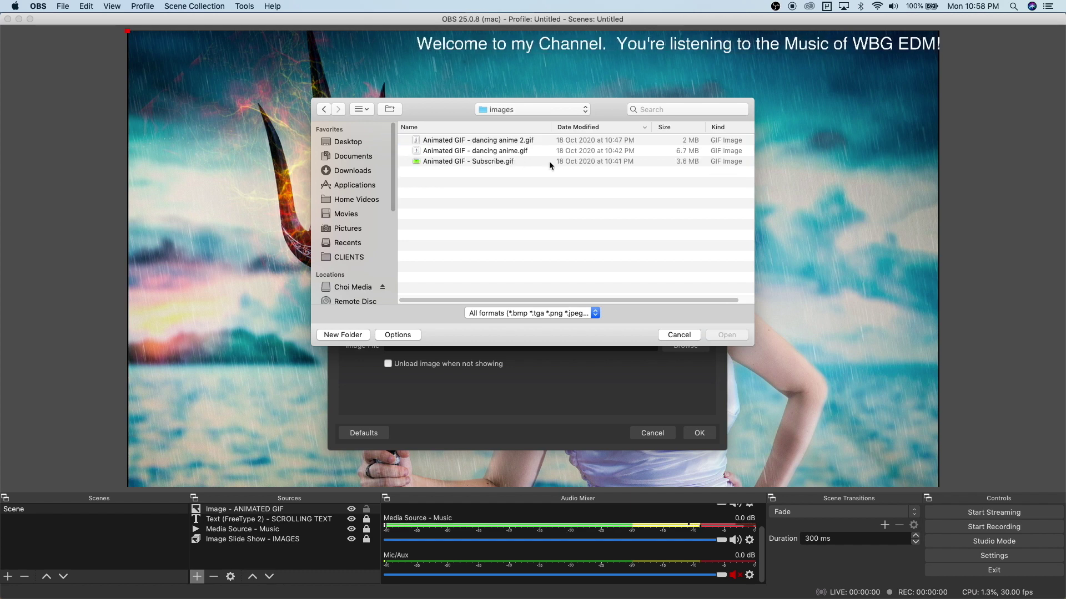
click(510, 155)
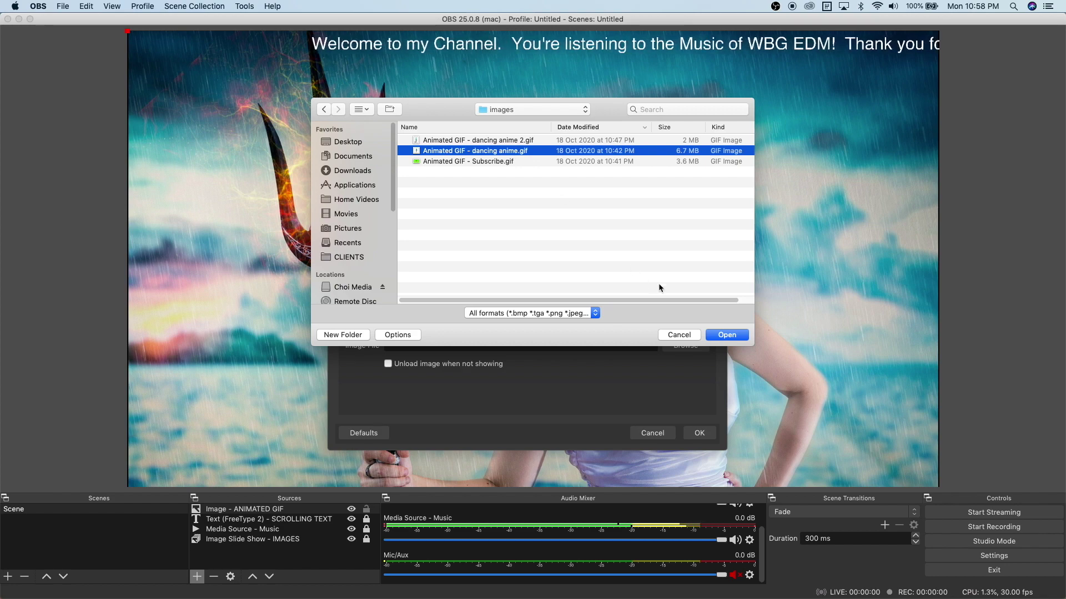
click(727, 335)
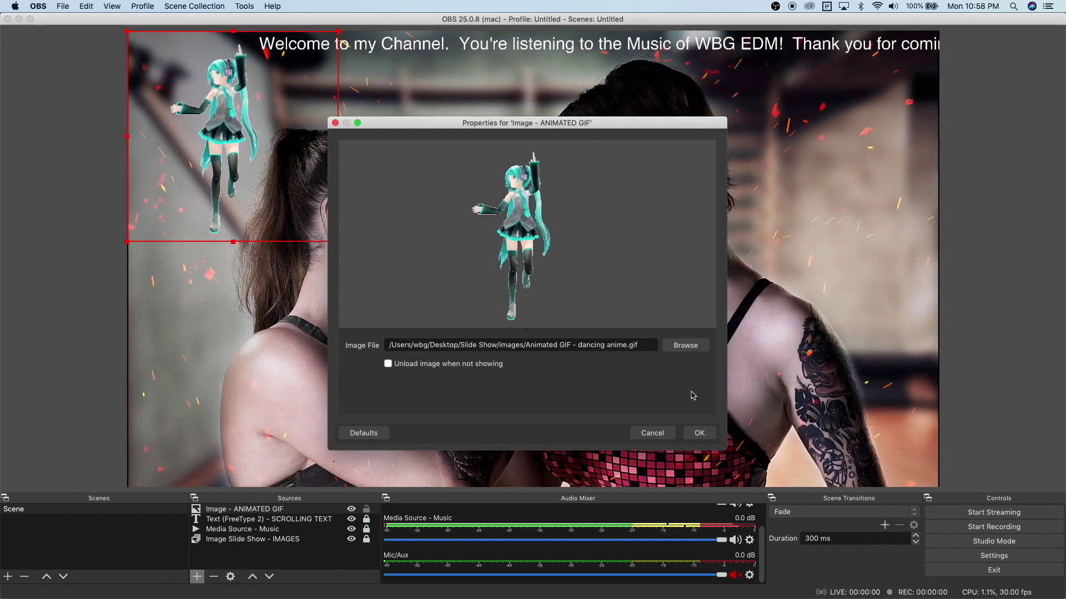
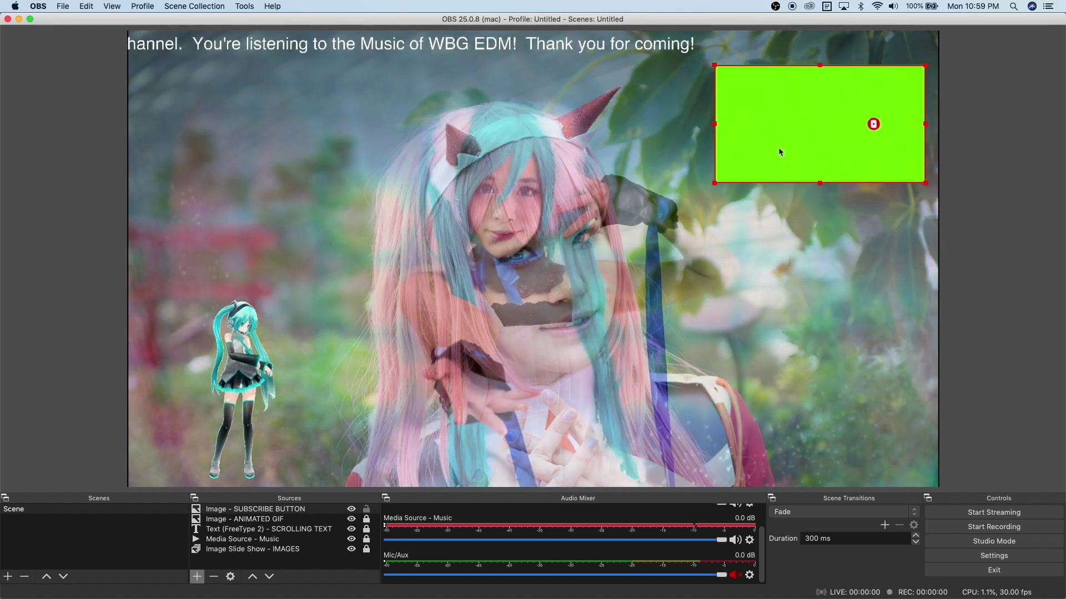
Move the subscribe button GIF to the canvas's right edge and remove its green background with a Chroma Key filter named "Chroma Key - GREEN".
drag(778, 148, 790, 149)
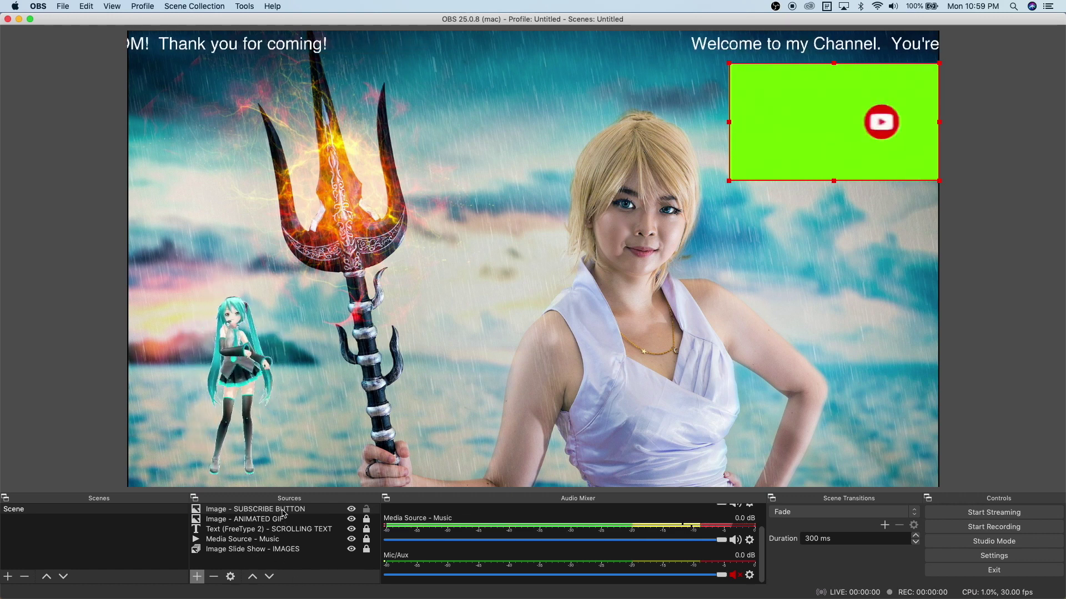
click(252, 513)
right_click(256, 513)
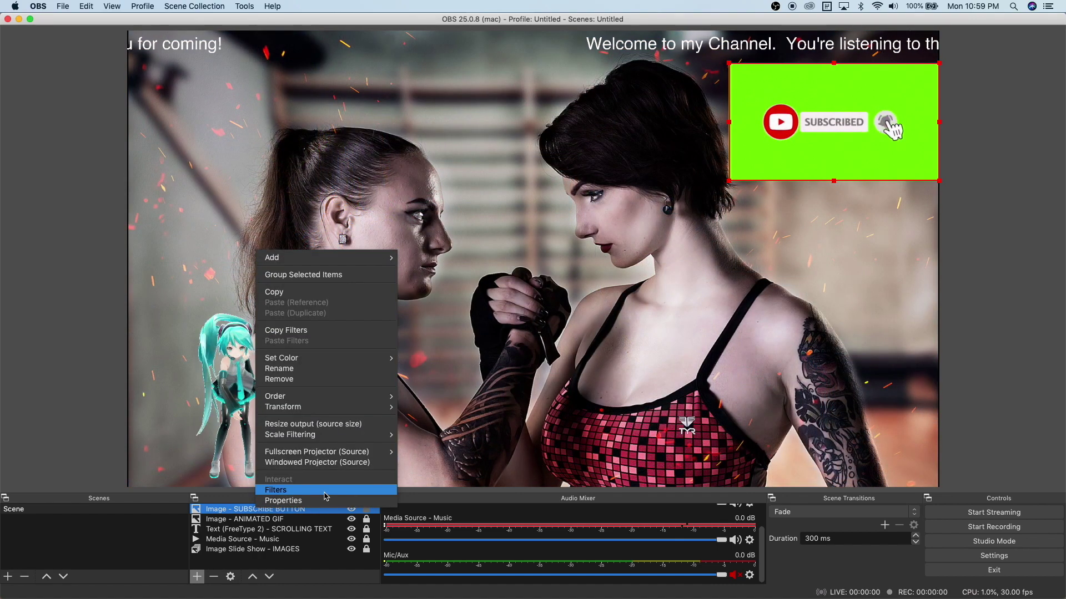
click(323, 490)
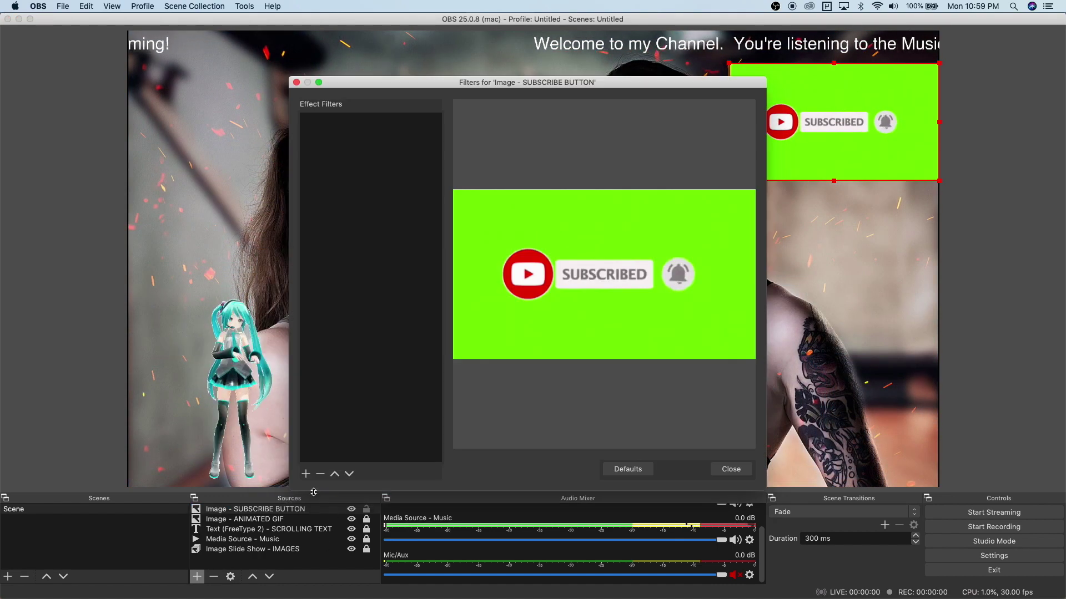
click(305, 474)
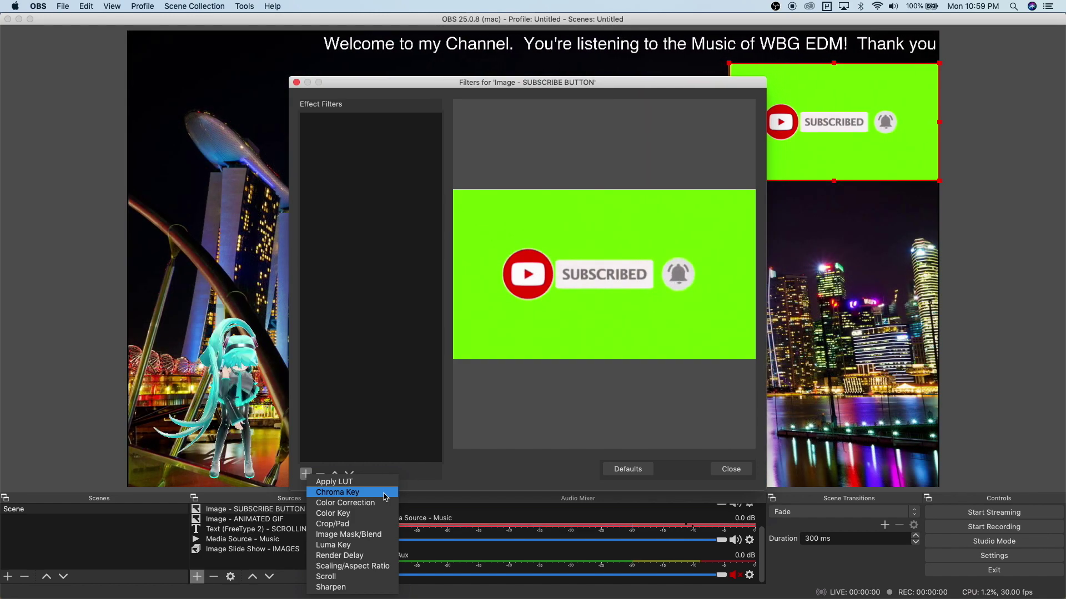
click(385, 494)
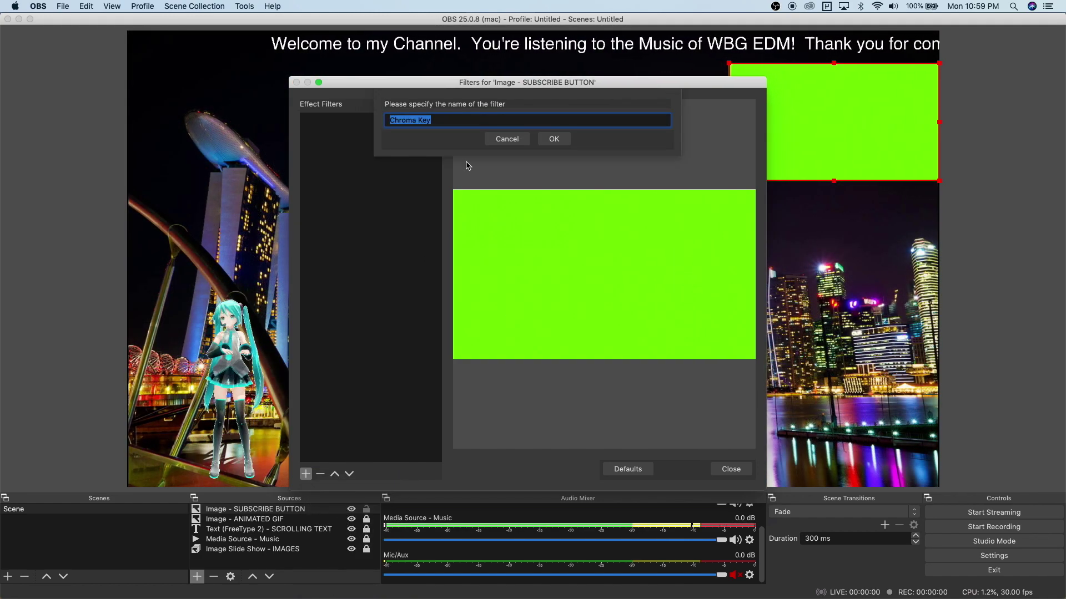
click(489, 122)
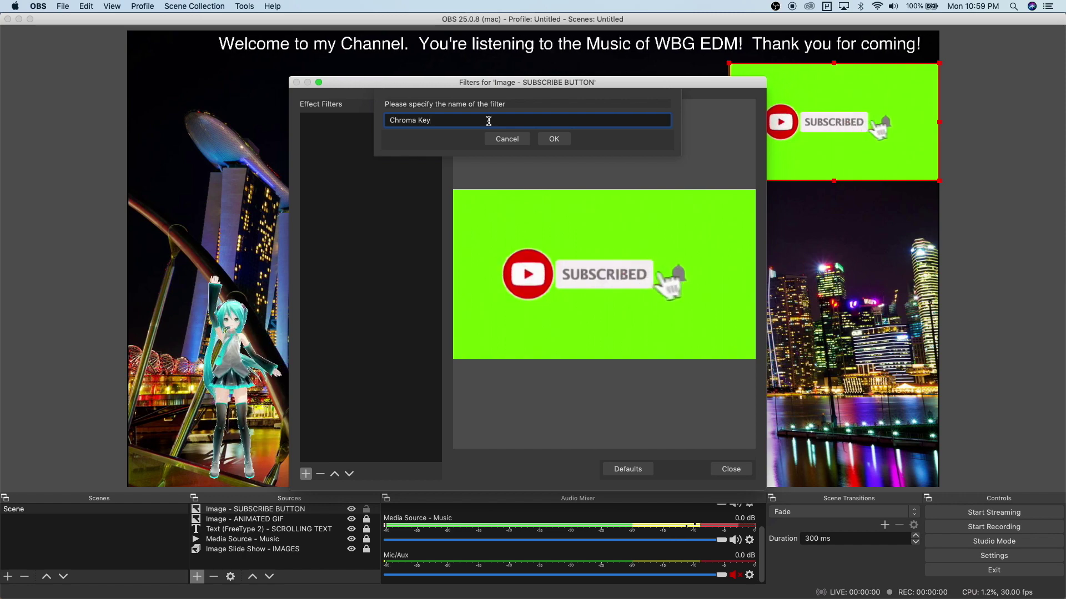
text(- GREEN)
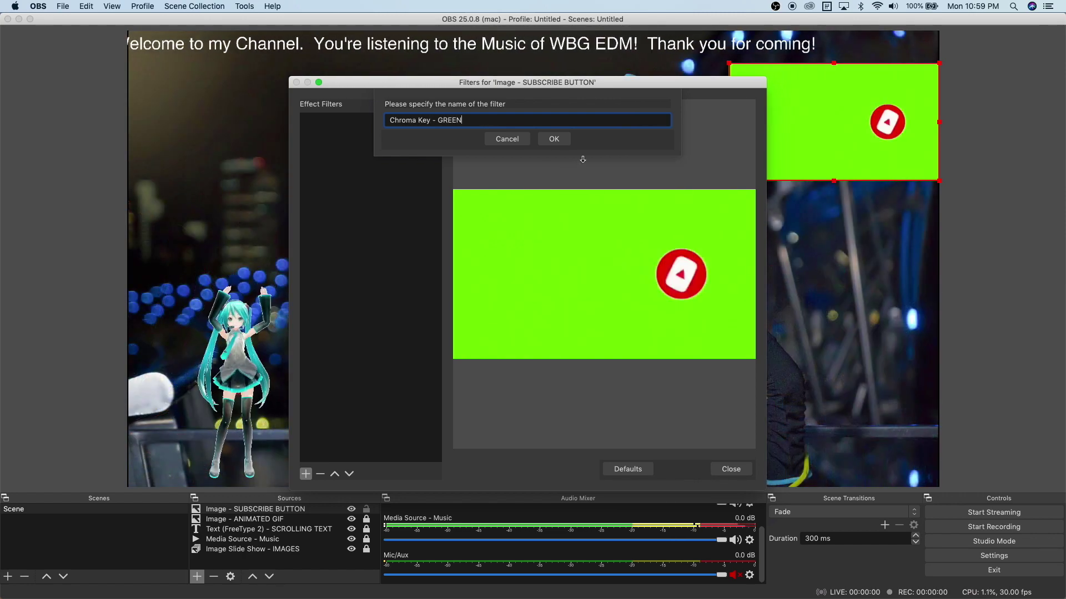
click(554, 139)
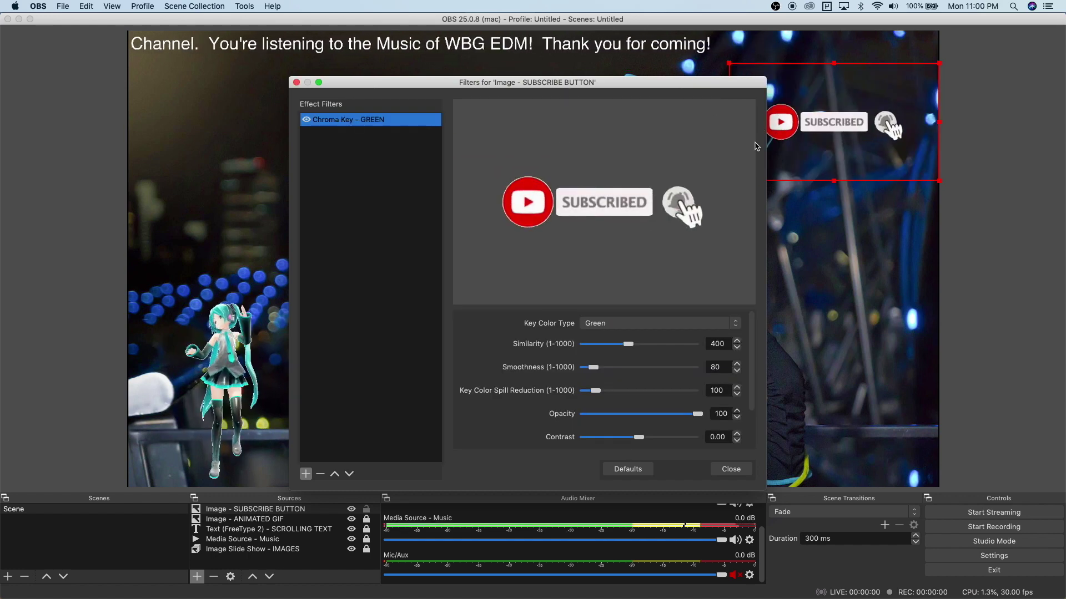
click(730, 470)
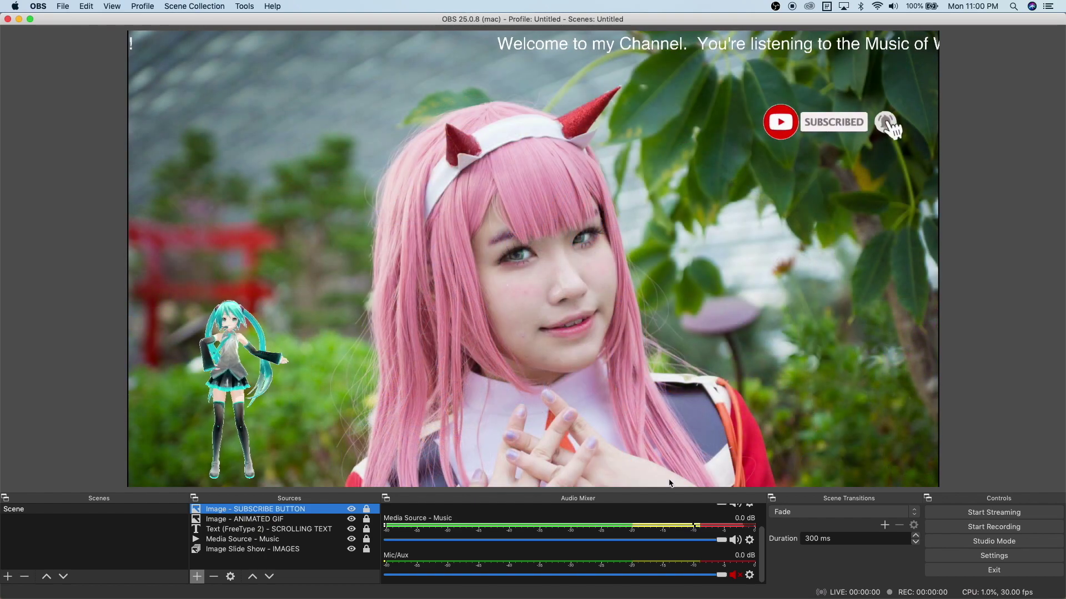
Shrink the OBS window, switch to the YouTube channel page in Chrome, and enlarge the browser window.
scroll(762, 521, up, 2)
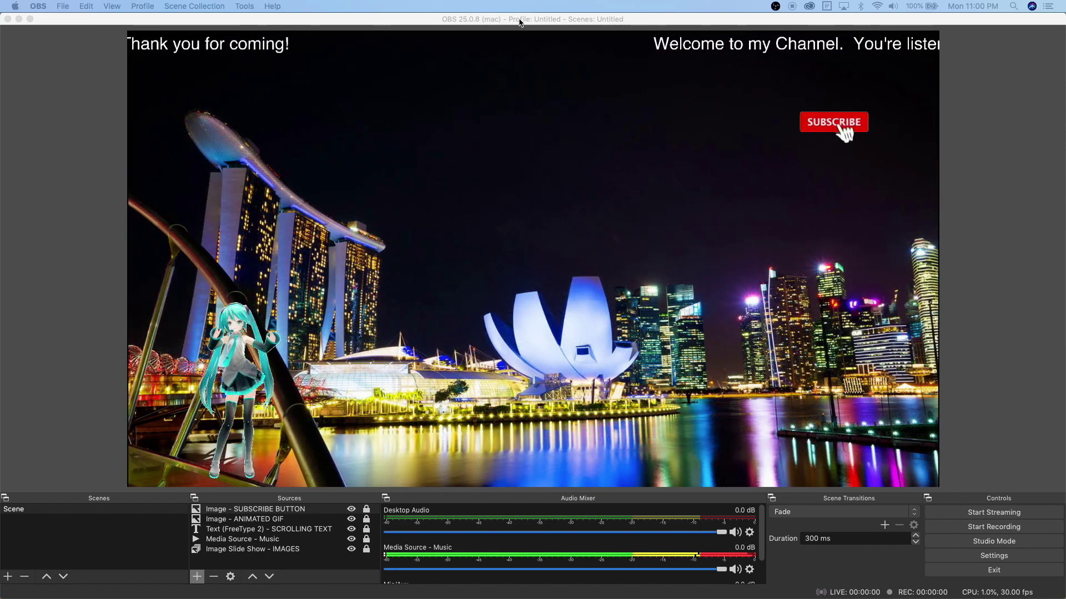
click(520, 22)
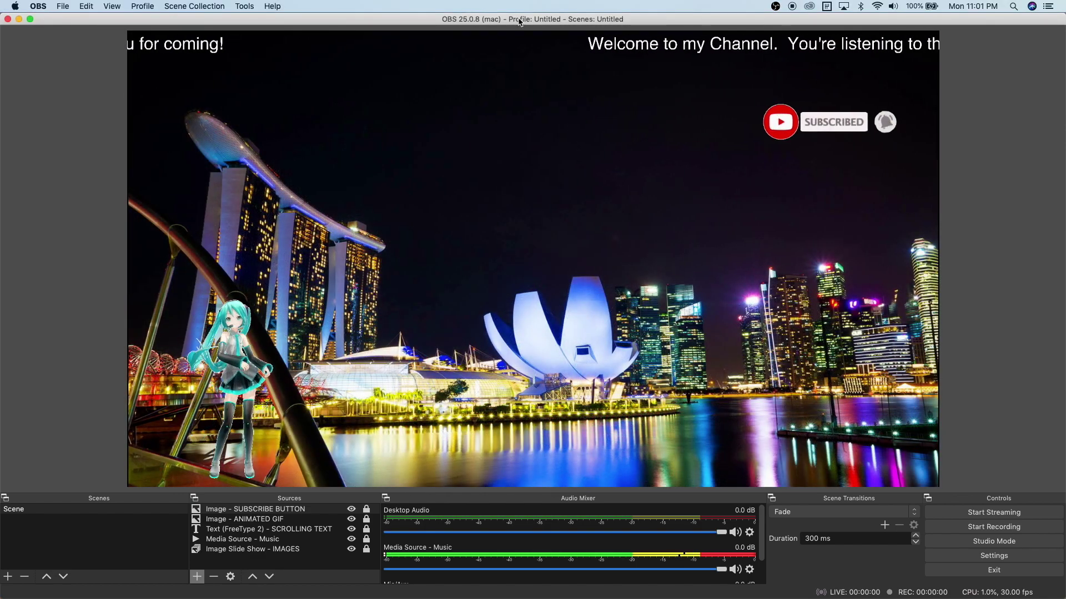
double_click(520, 22)
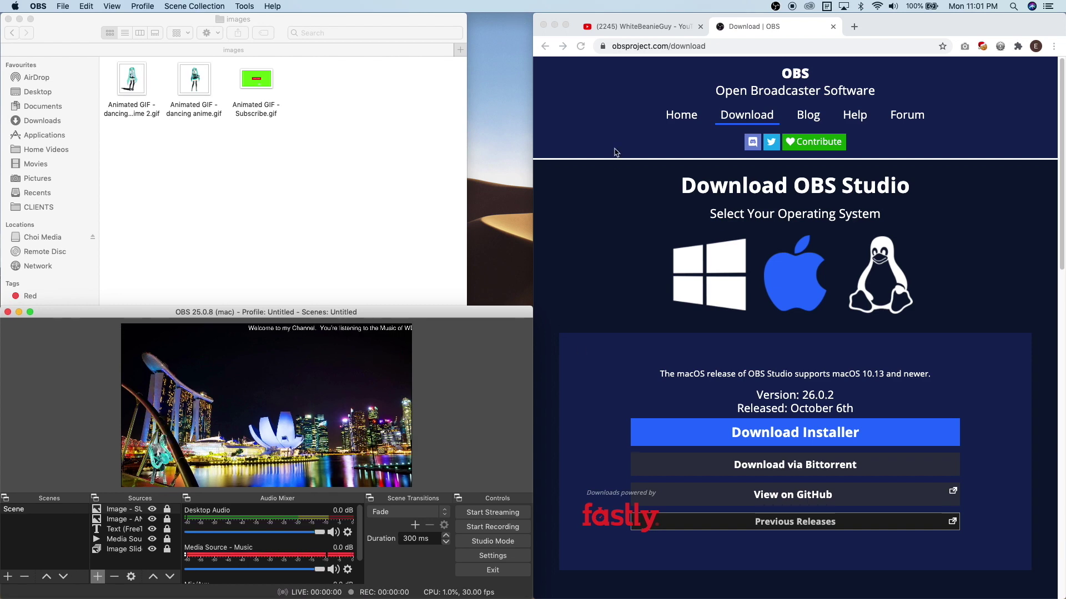
click(640, 26)
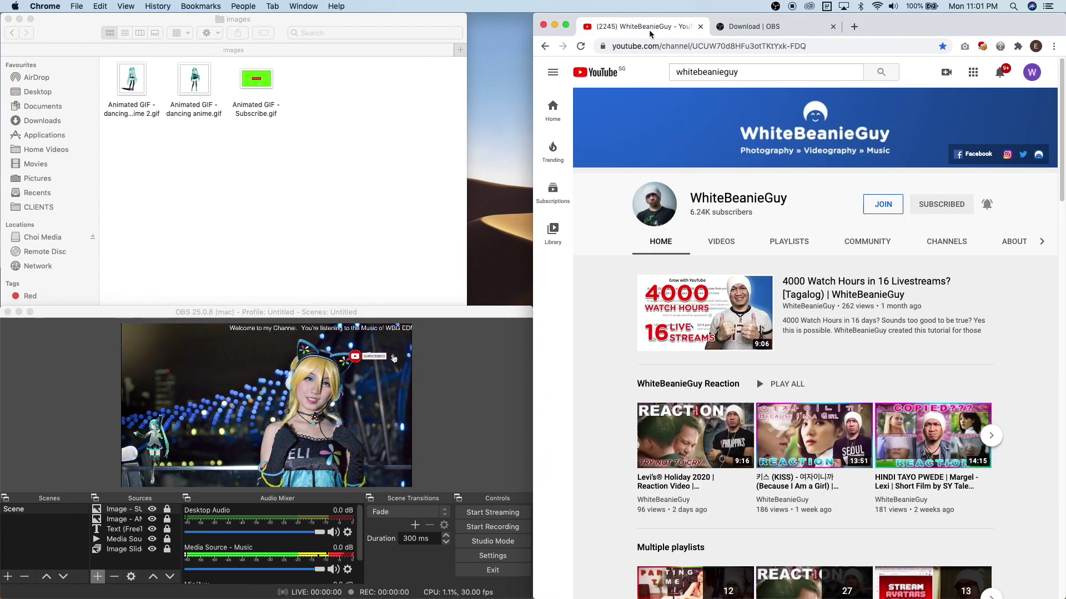
double_click(979, 27)
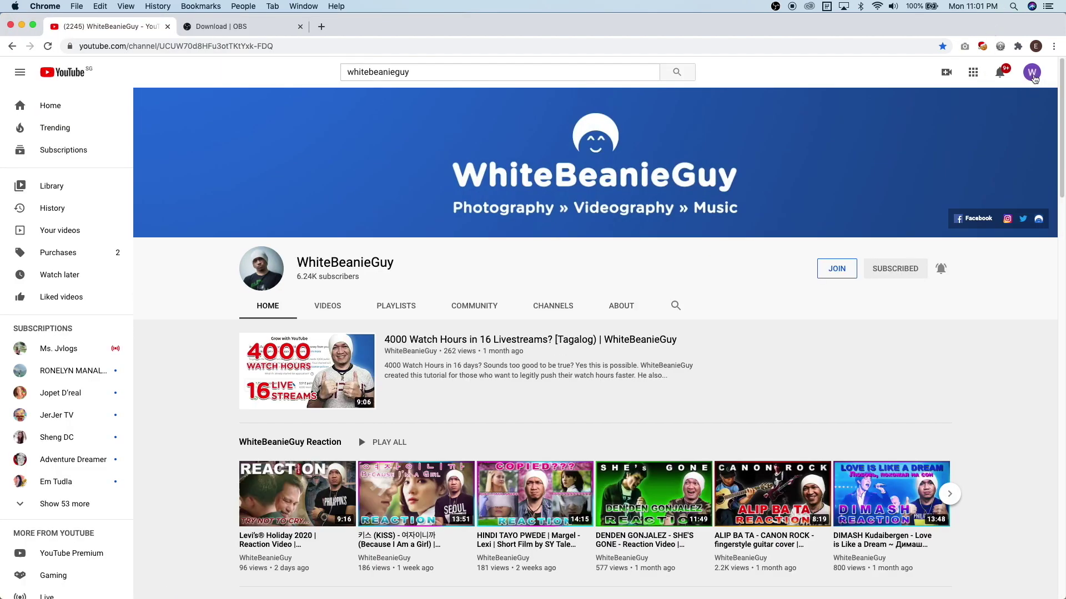
View the YouTube account options and start setting up a new live stream for the channel.
click(1033, 73)
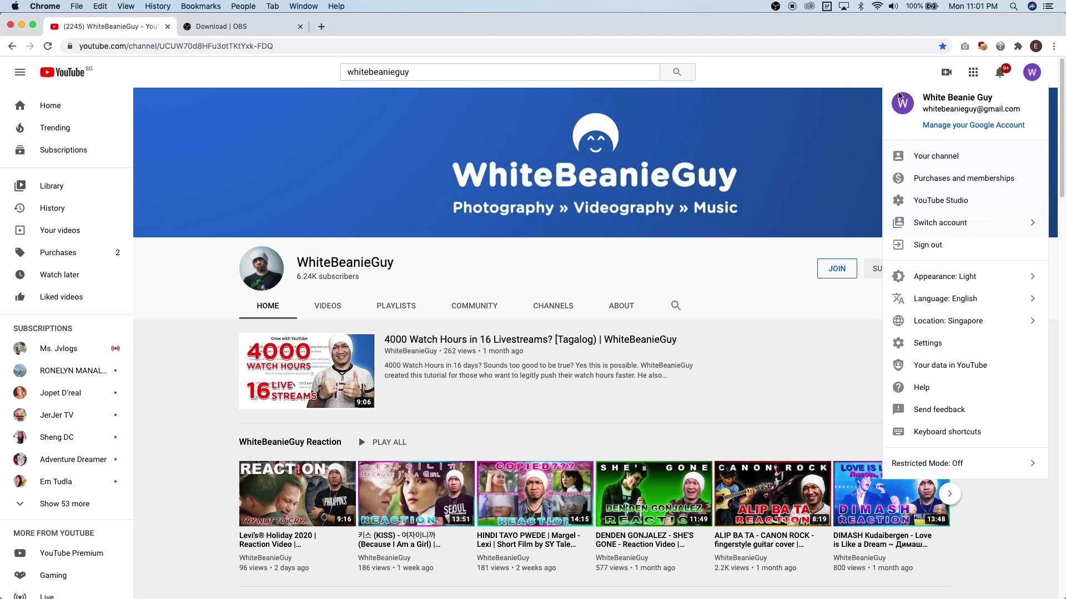
click(823, 74)
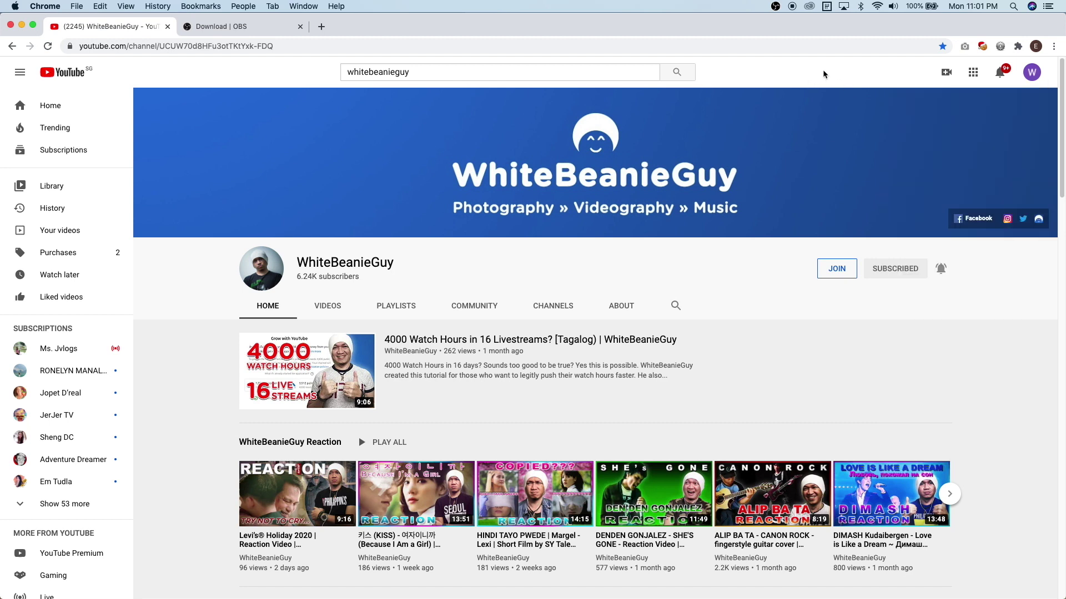
click(947, 76)
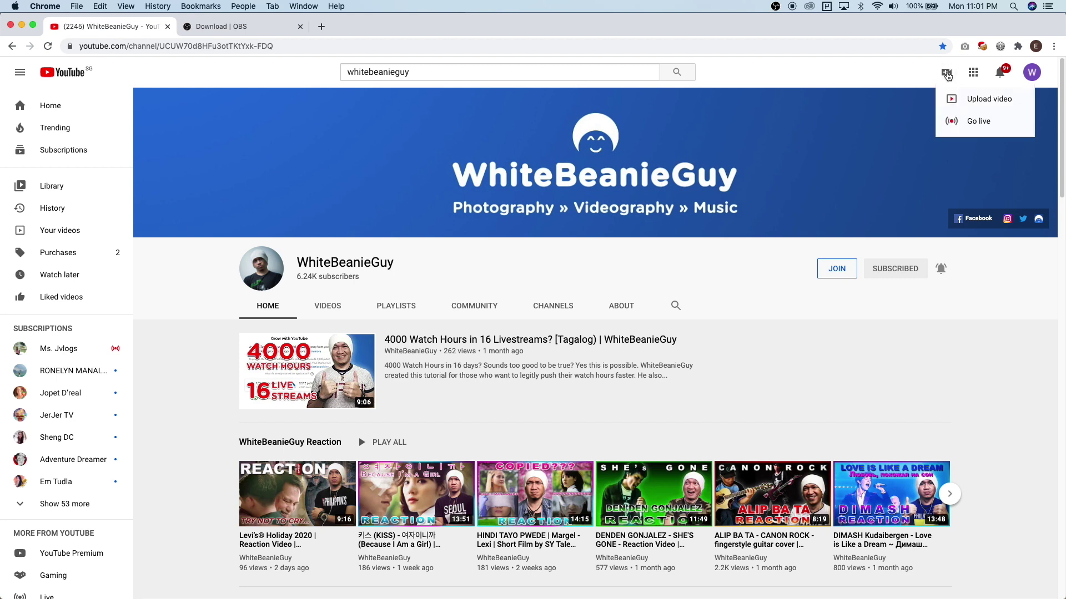
click(1016, 123)
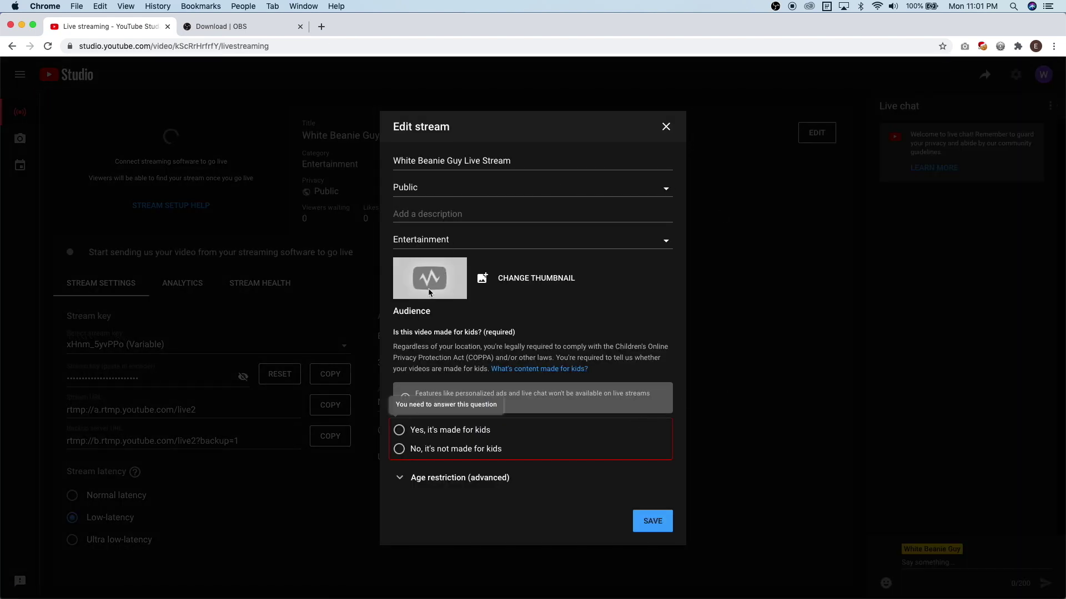
Append "USING OBS" to the live stream's title and set its visibility to Unlisted.
click(543, 161)
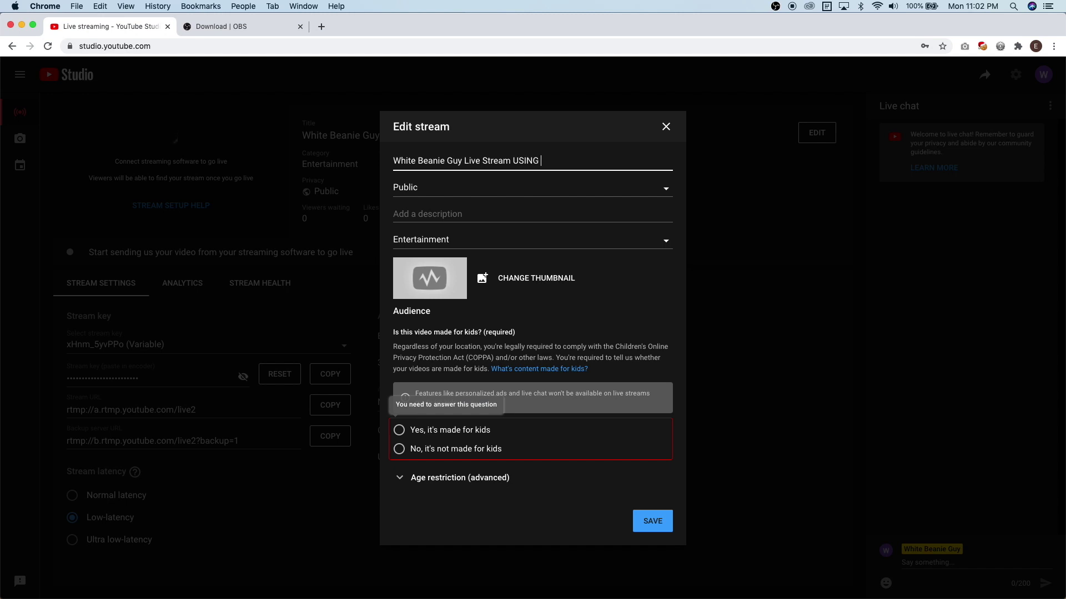
click(648, 186)
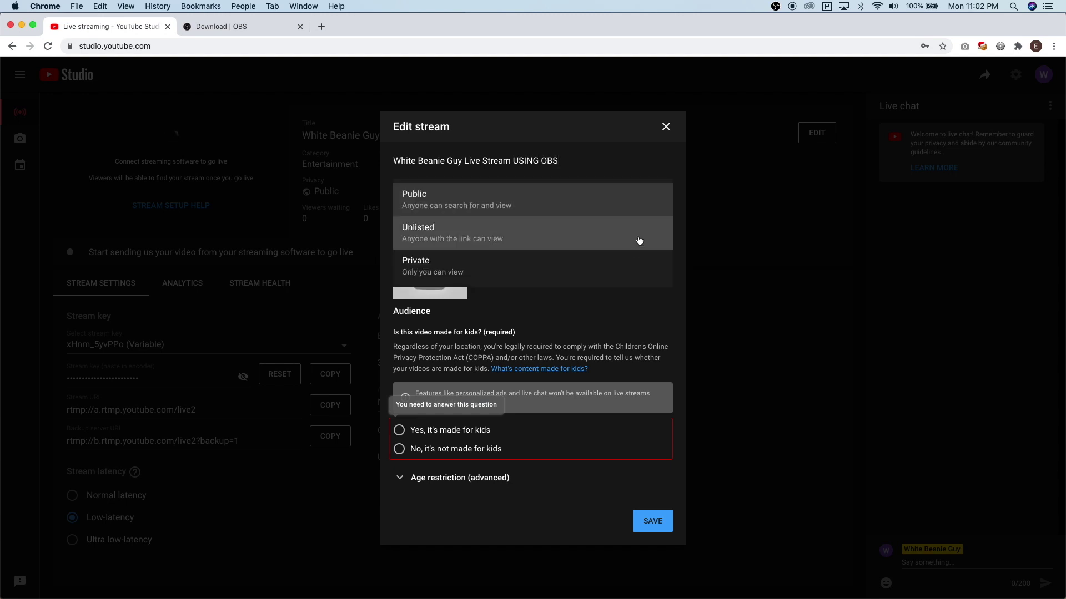
click(640, 241)
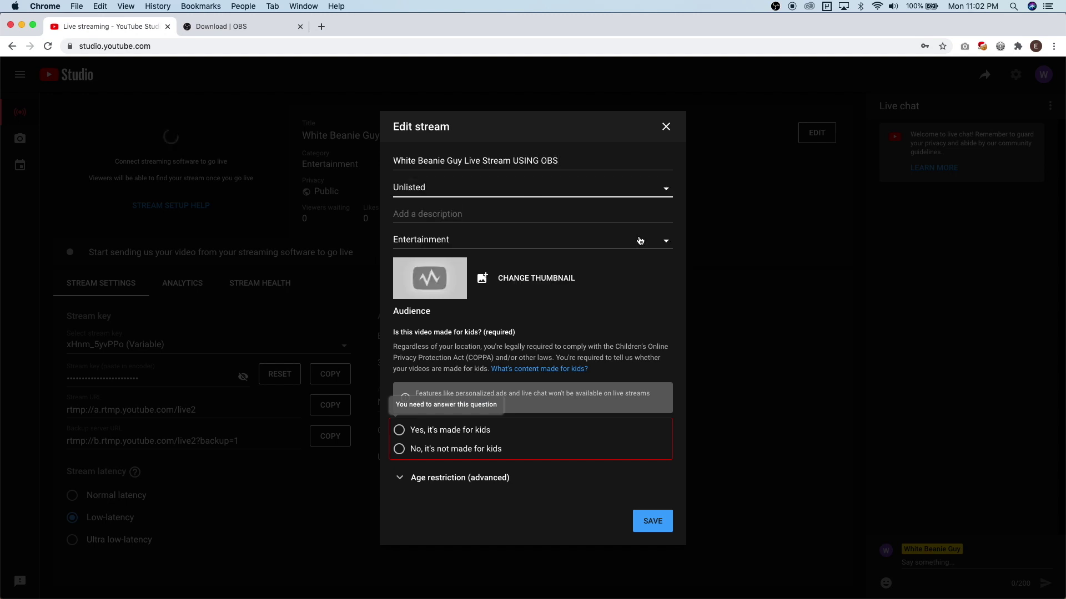
Copy the stream title into the description, mark the stream as not made for kids, and save the stream details.
triple_click(581, 162)
key(super+c)
click(543, 217)
key(super+v)
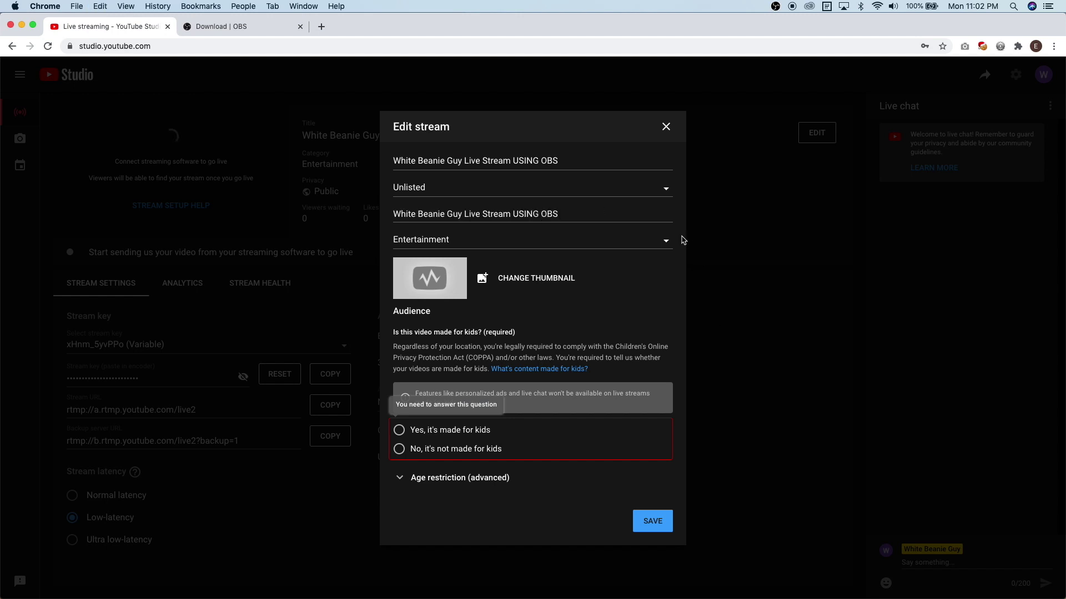
click(399, 450)
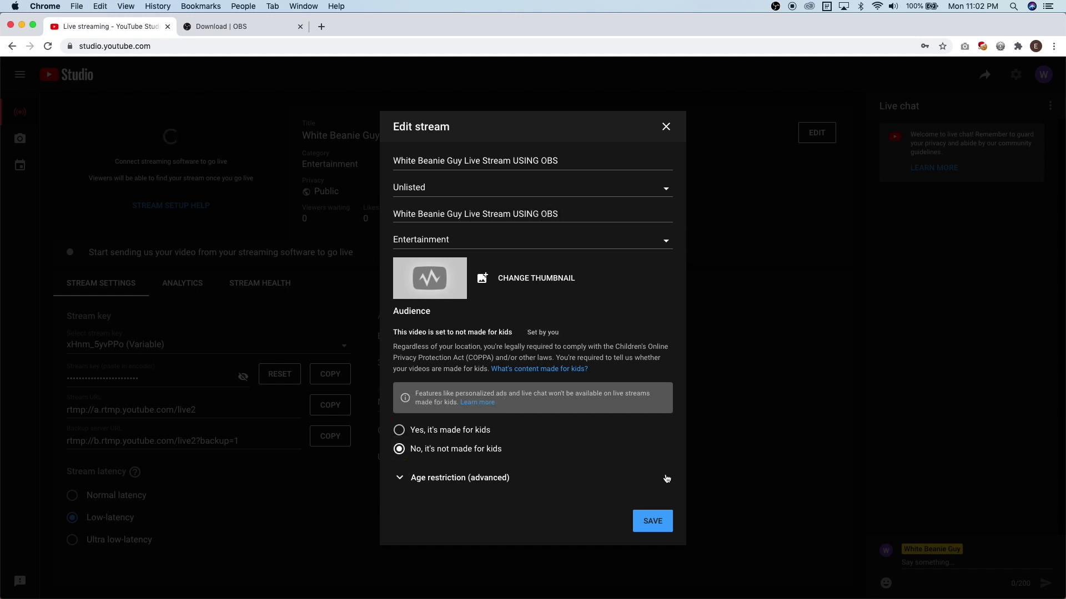
click(652, 522)
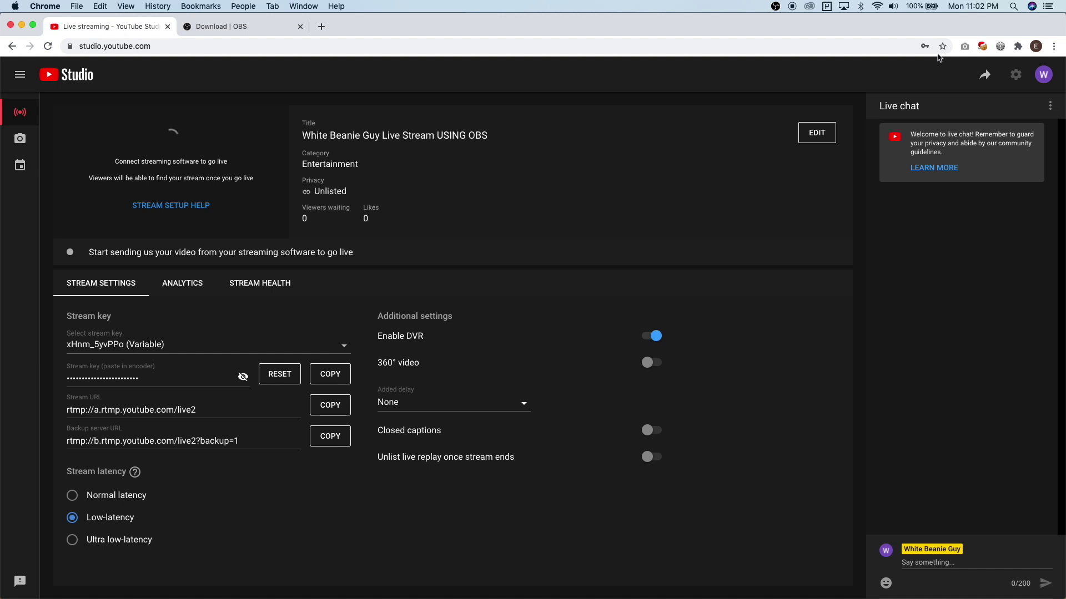
Copy the live stream's shareable video link.
click(986, 77)
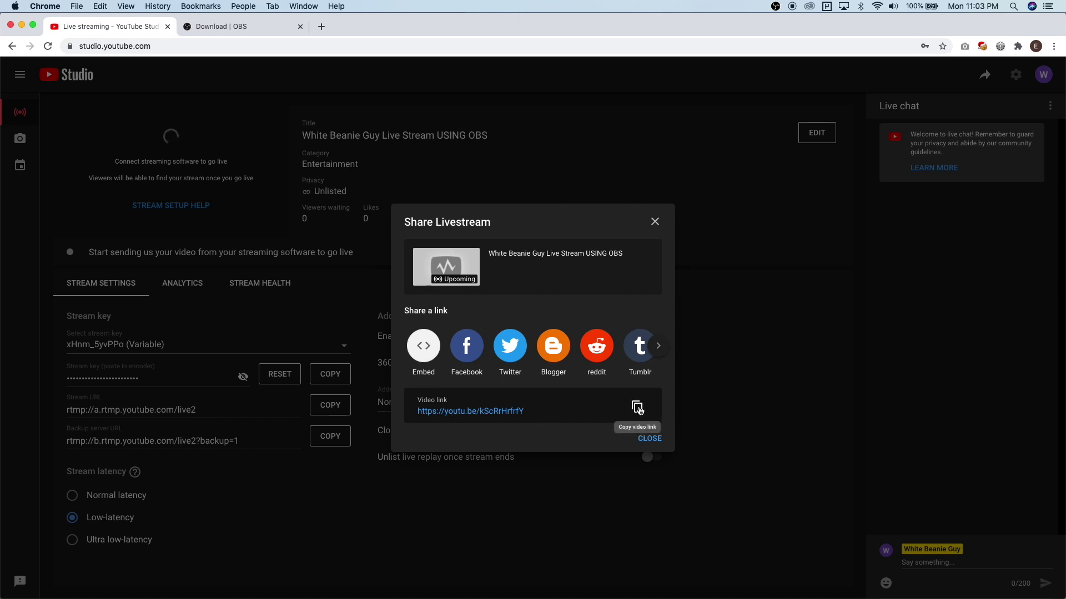
click(637, 408)
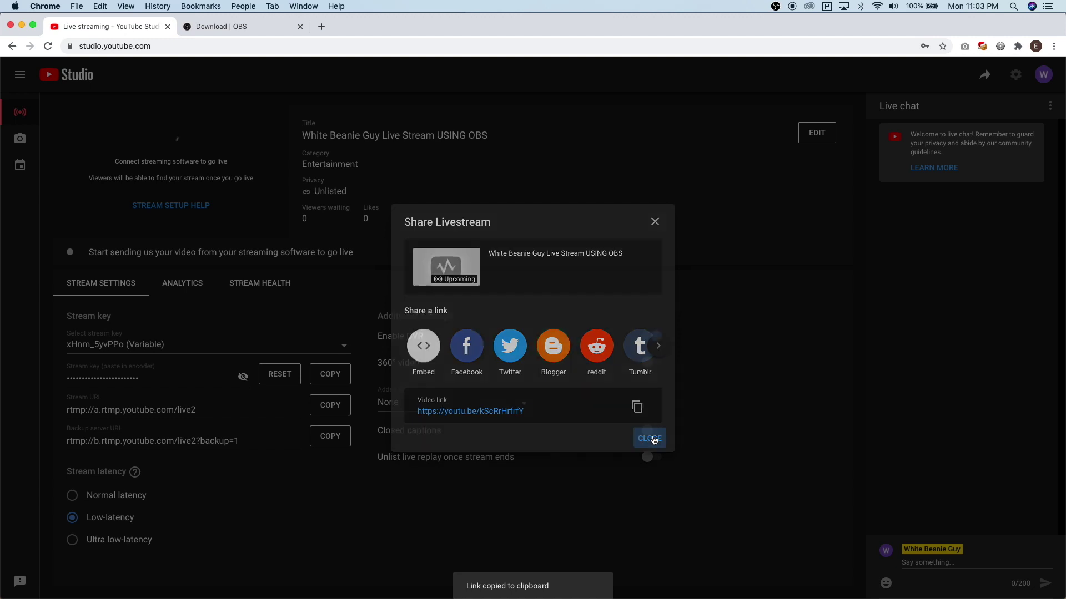
Close the share dialog, open the copied stream link in a new browser tab, and dismiss the pinned chat notice.
click(649, 440)
click(322, 26)
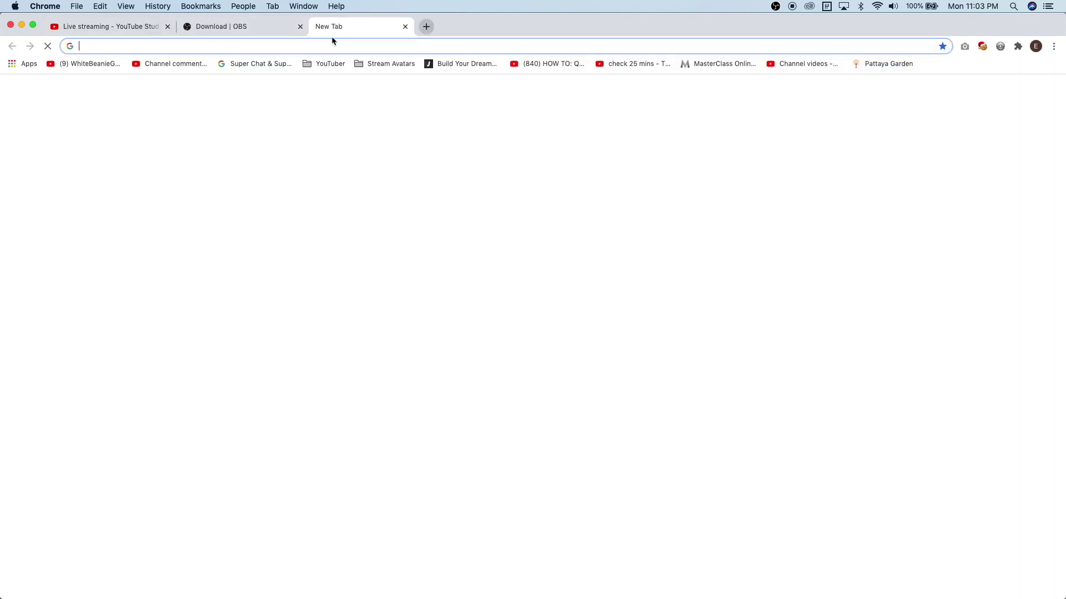
click(341, 44)
right_click(339, 45)
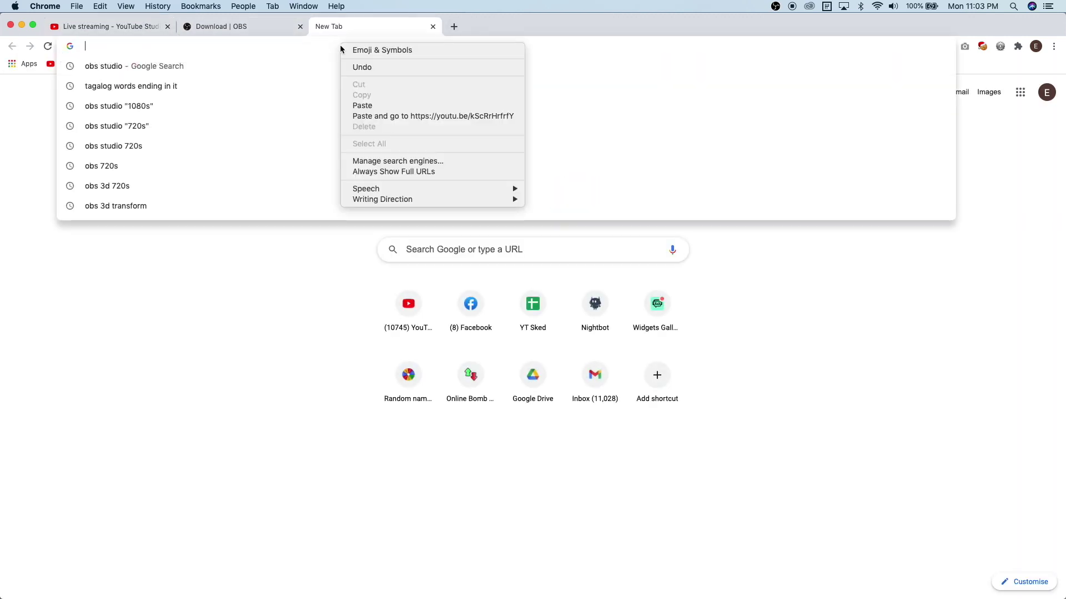
click(362, 106)
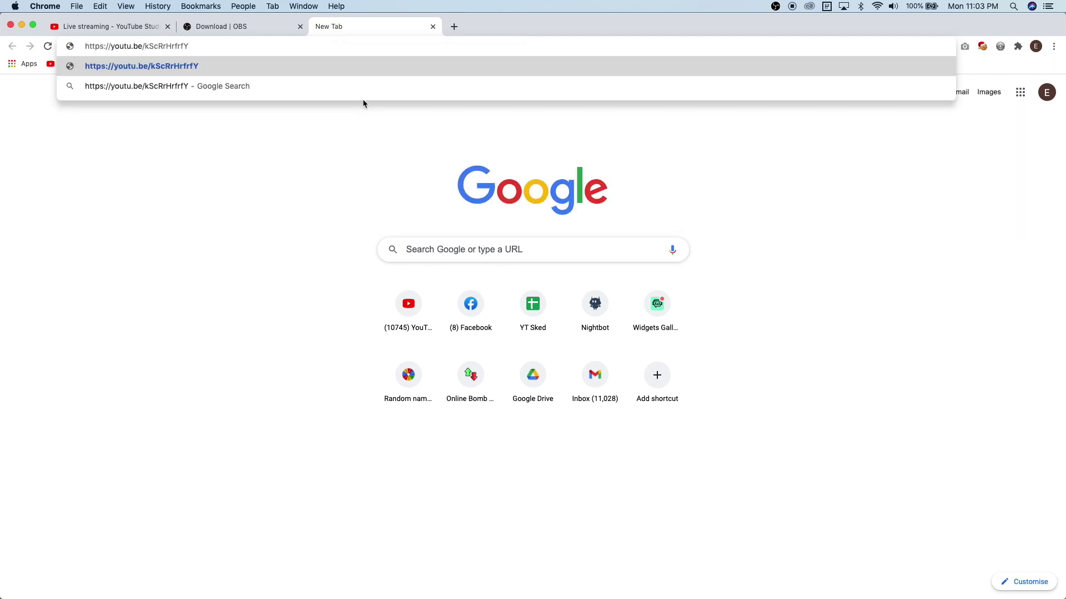
key(Return)
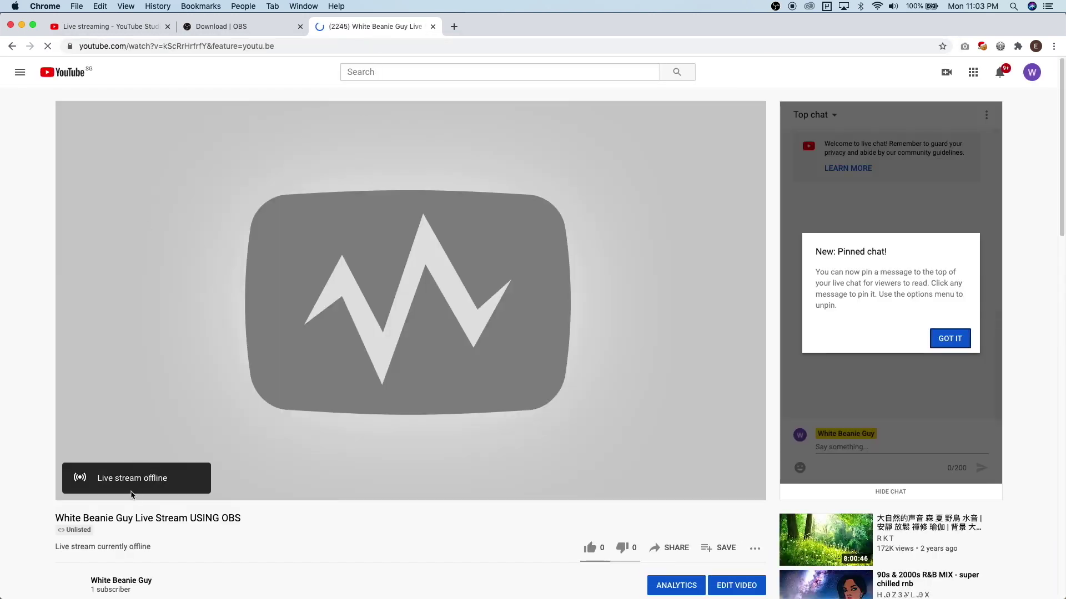
click(962, 344)
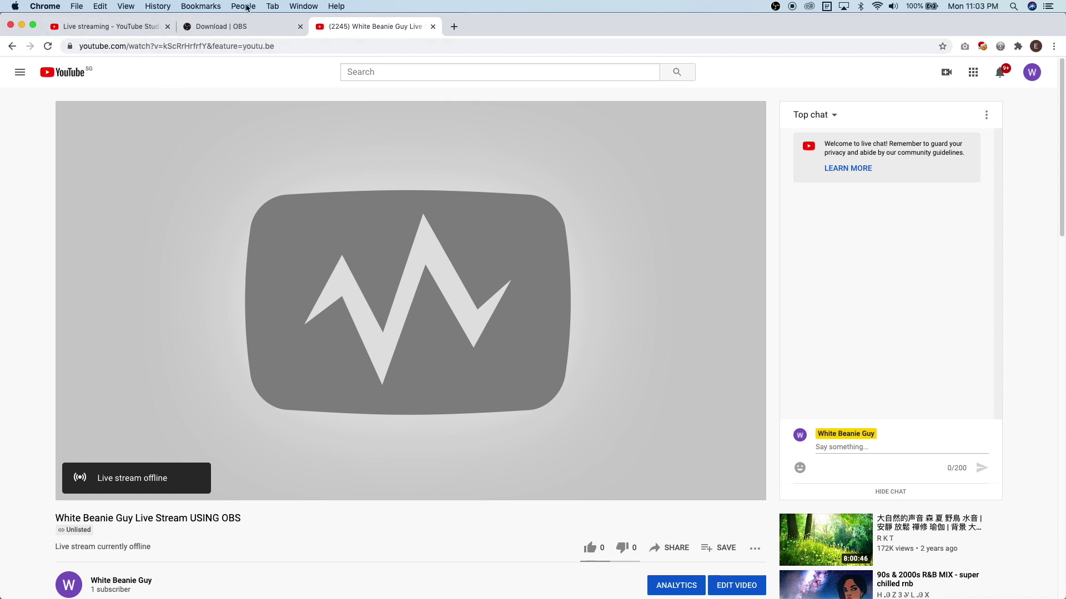
Return to the live streaming page in YouTube Studio and copy the stream key.
click(121, 29)
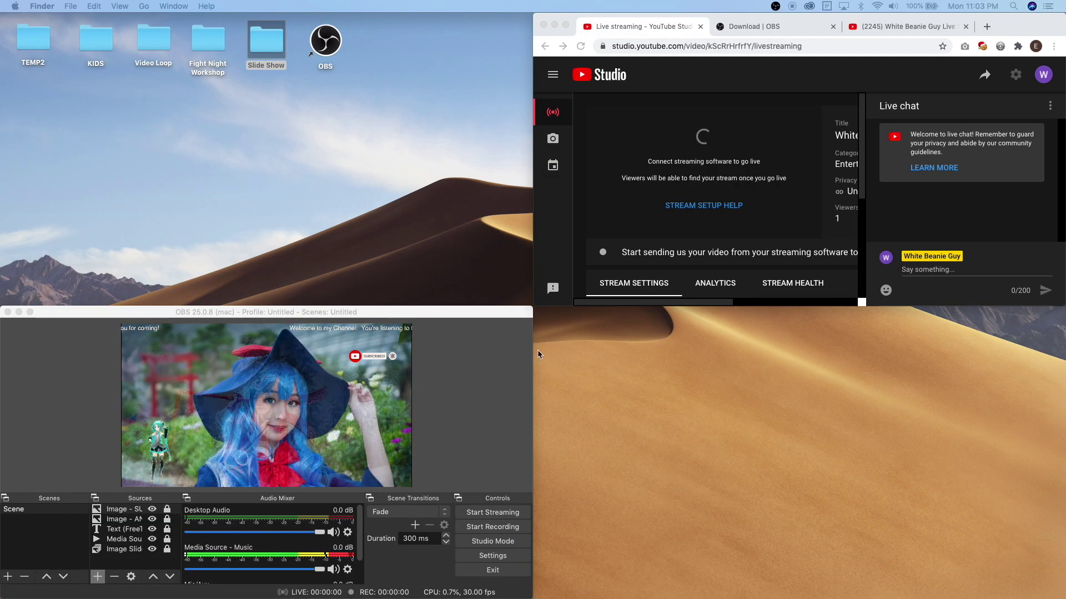
click(488, 314)
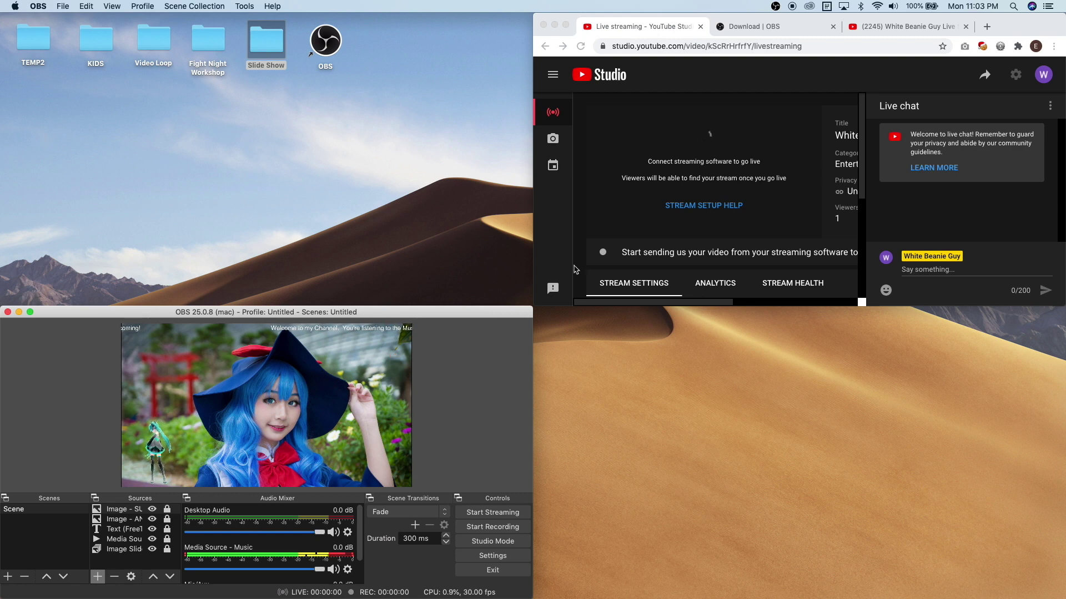
click(656, 26)
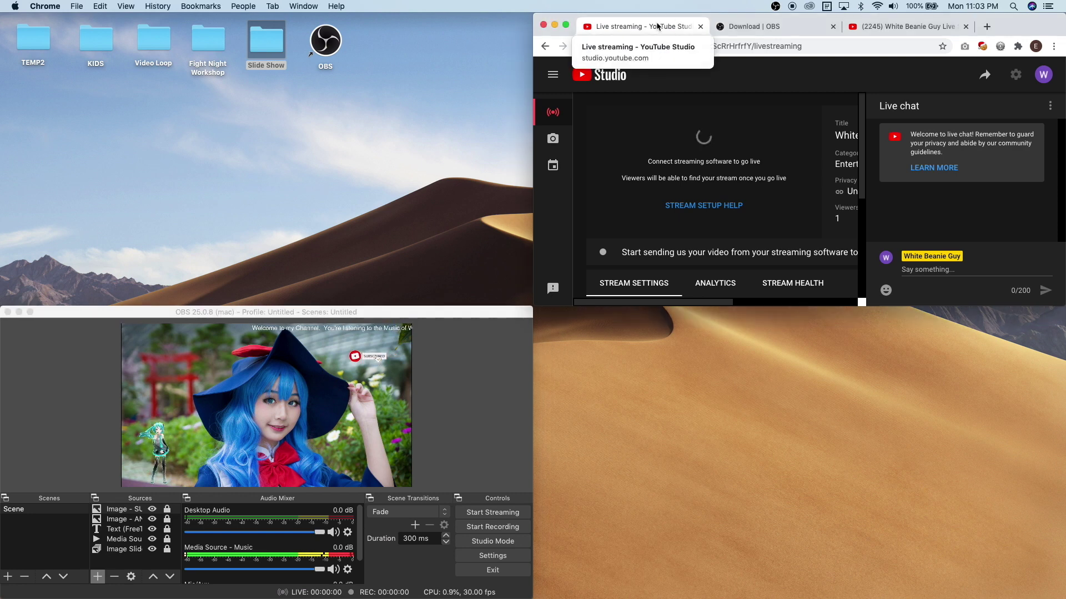
scroll(679, 190, down, 3)
scroll(680, 191, down, 3)
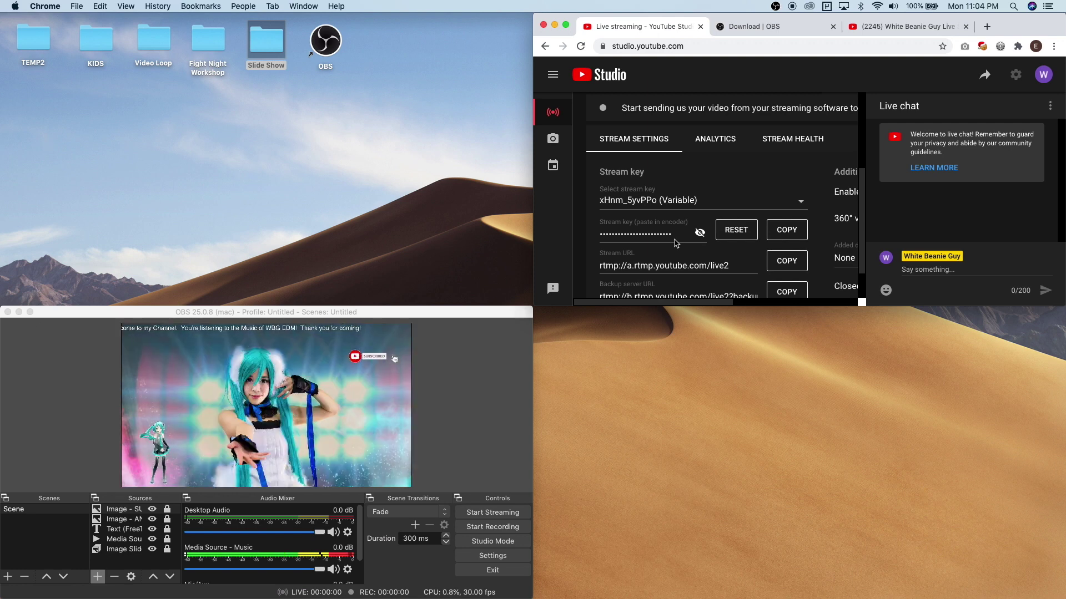
click(787, 230)
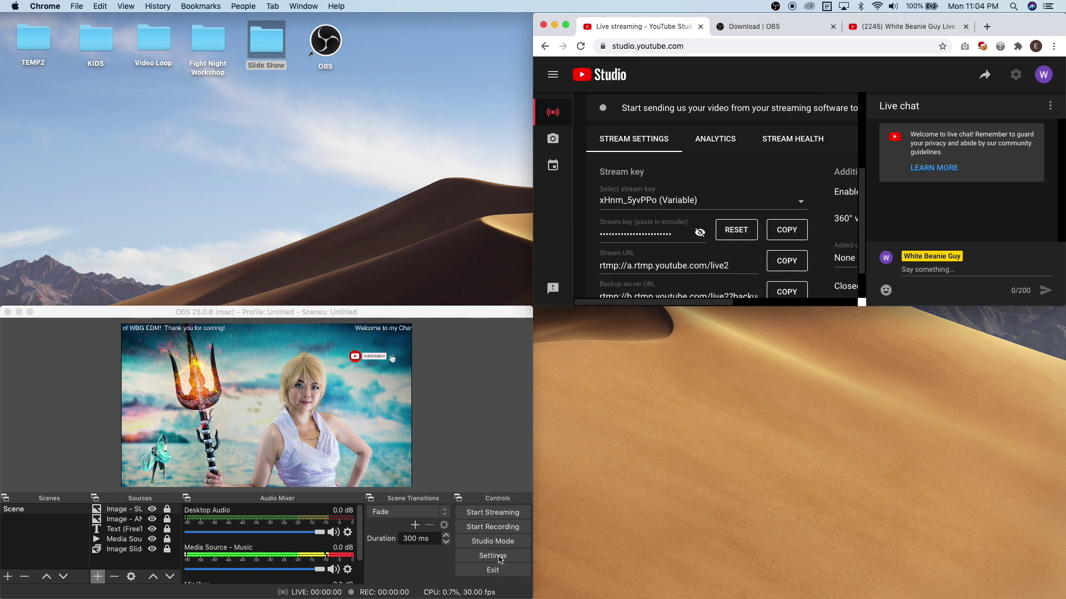
Switch to OBS and set the streaming service to YouTube - RTMP in its stream settings.
click(493, 556)
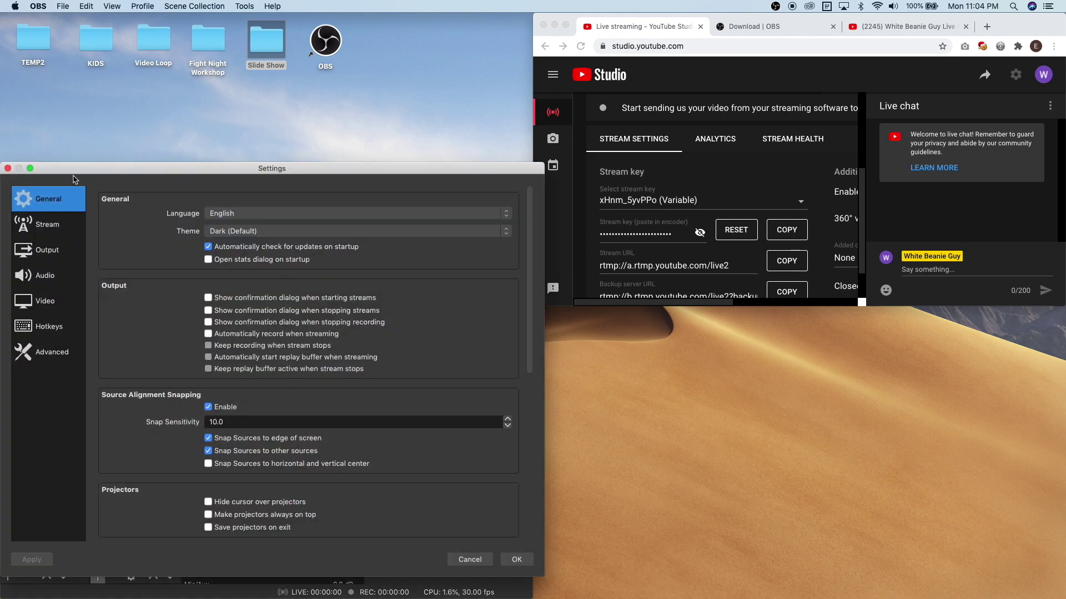
click(43, 229)
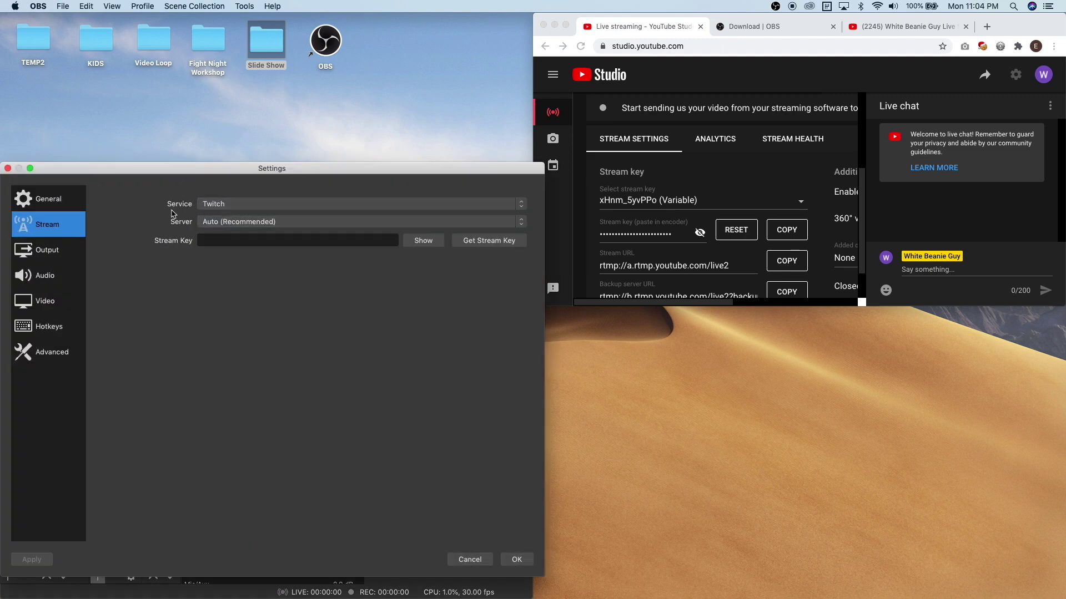
click(522, 205)
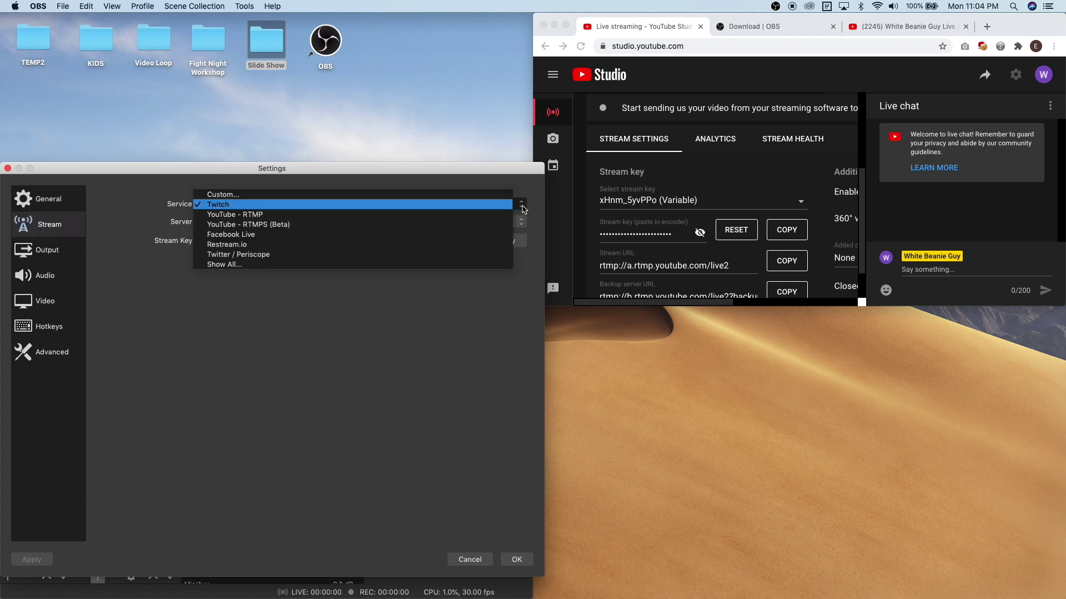
click(247, 216)
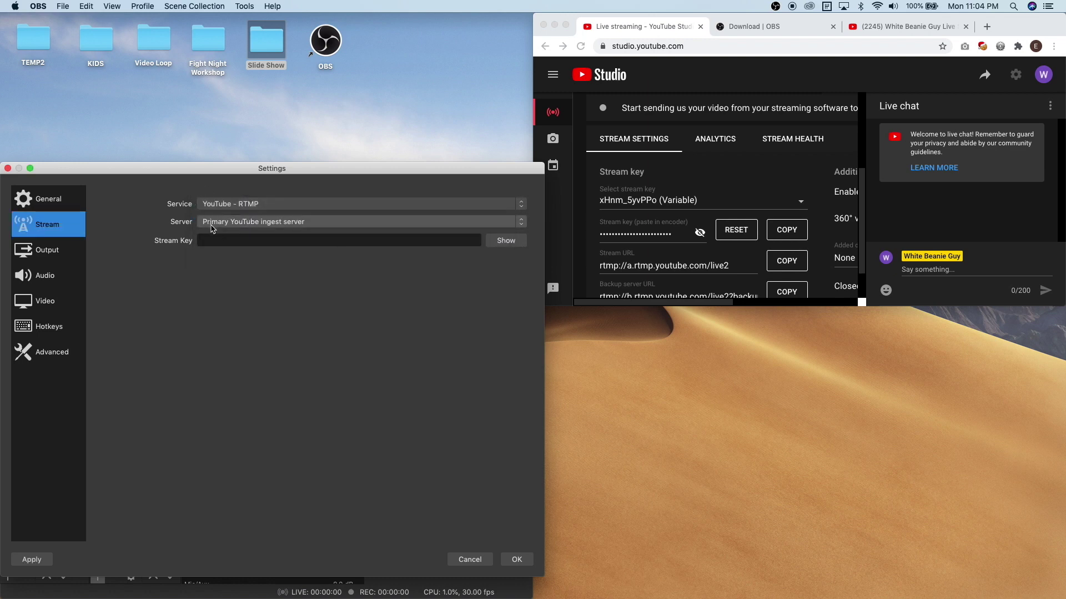
Paste the copied stream key into the OBS stream settings and save them.
click(413, 240)
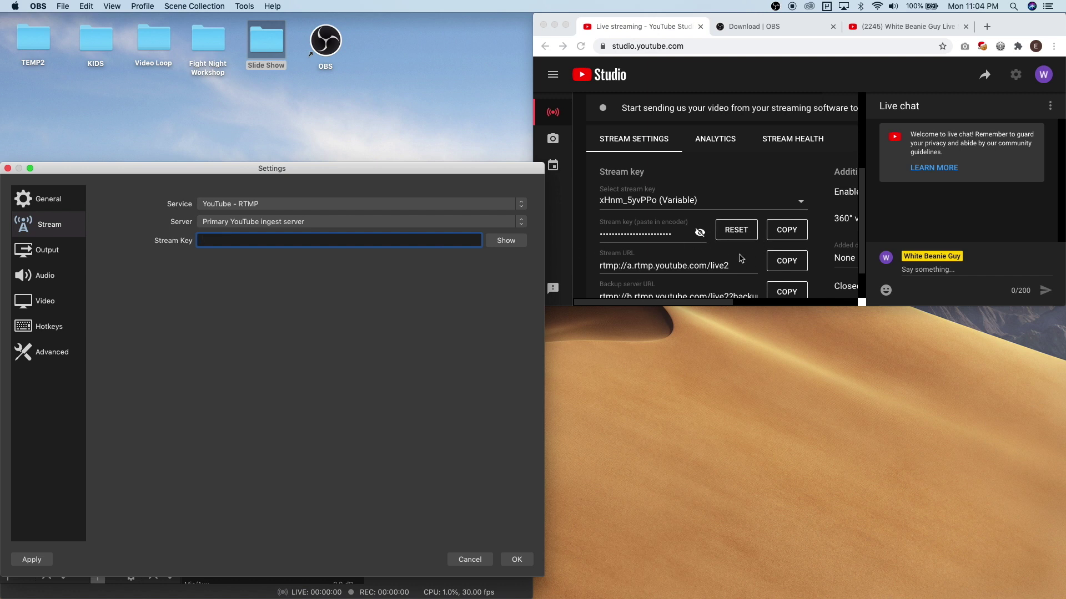
right_click(214, 243)
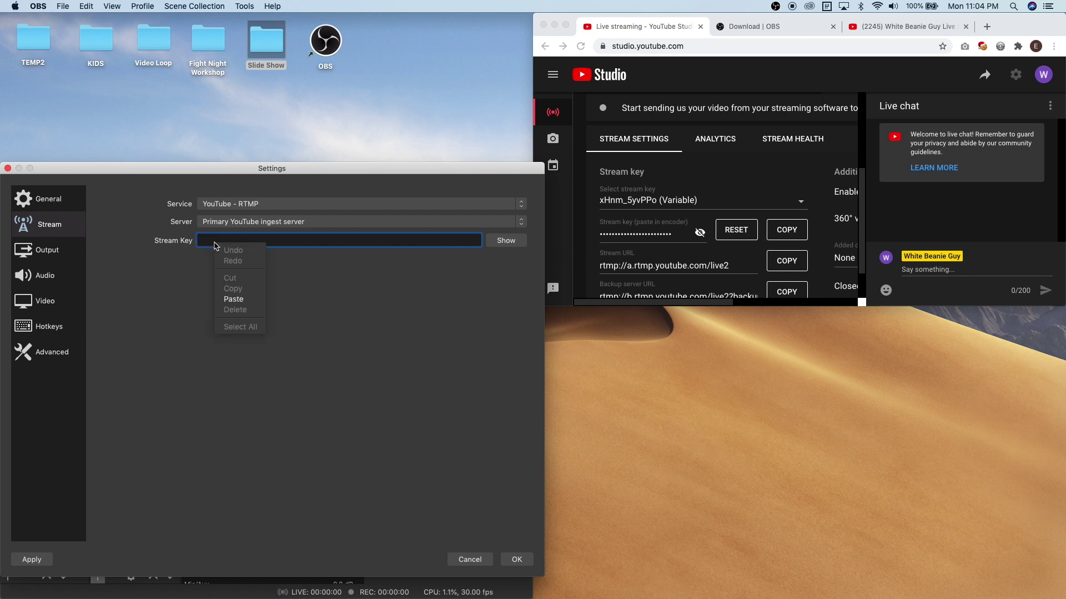
click(245, 299)
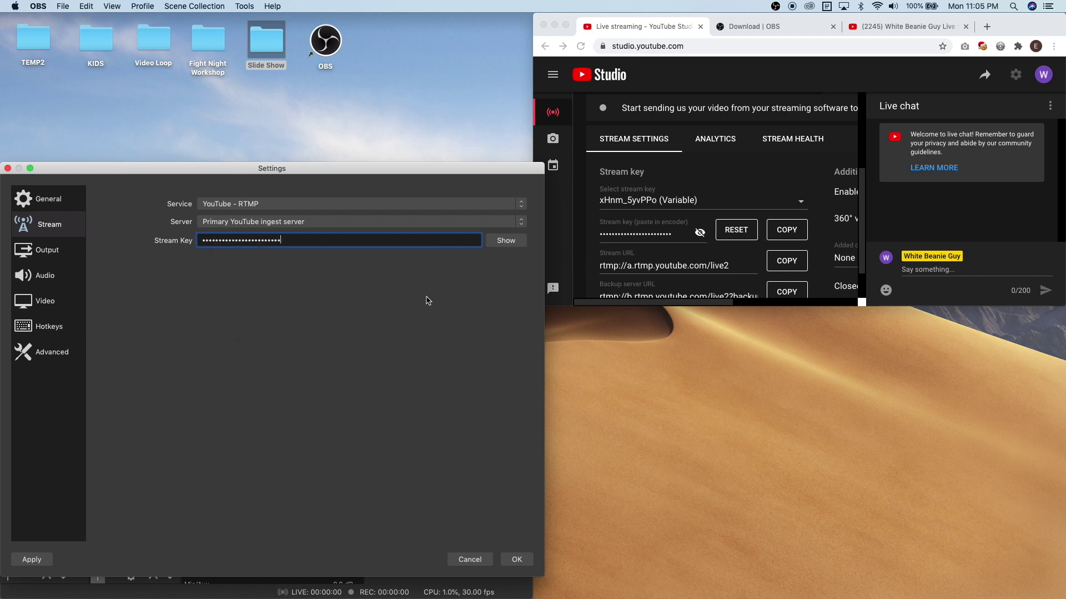
click(517, 560)
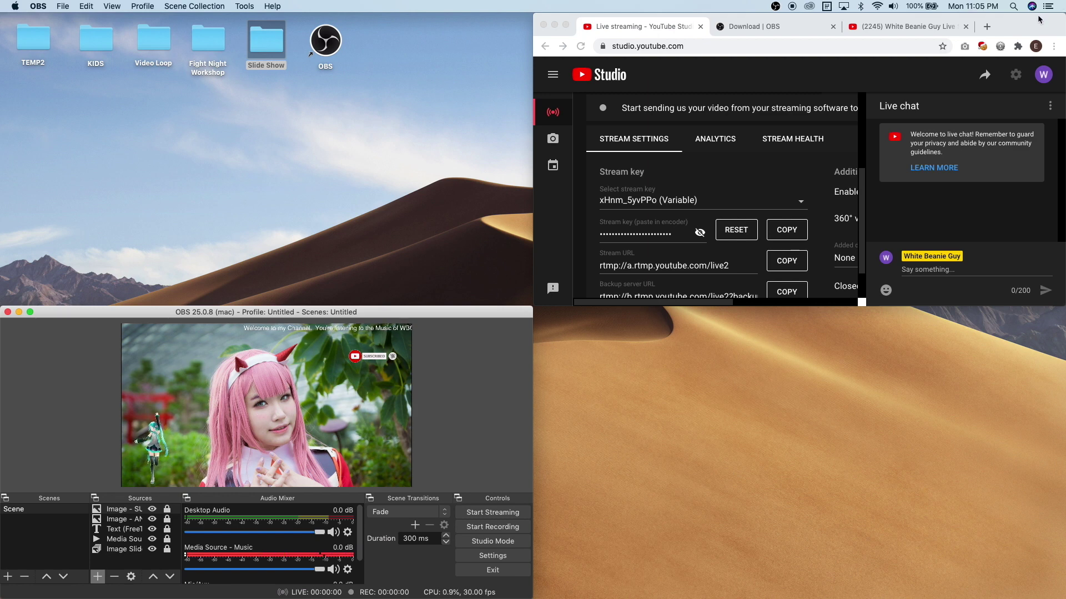
Arrange YouTube Studio and the stream's watch page in separate side-by-side windows, and close the OBS download page.
drag(1036, 21, 503, 4)
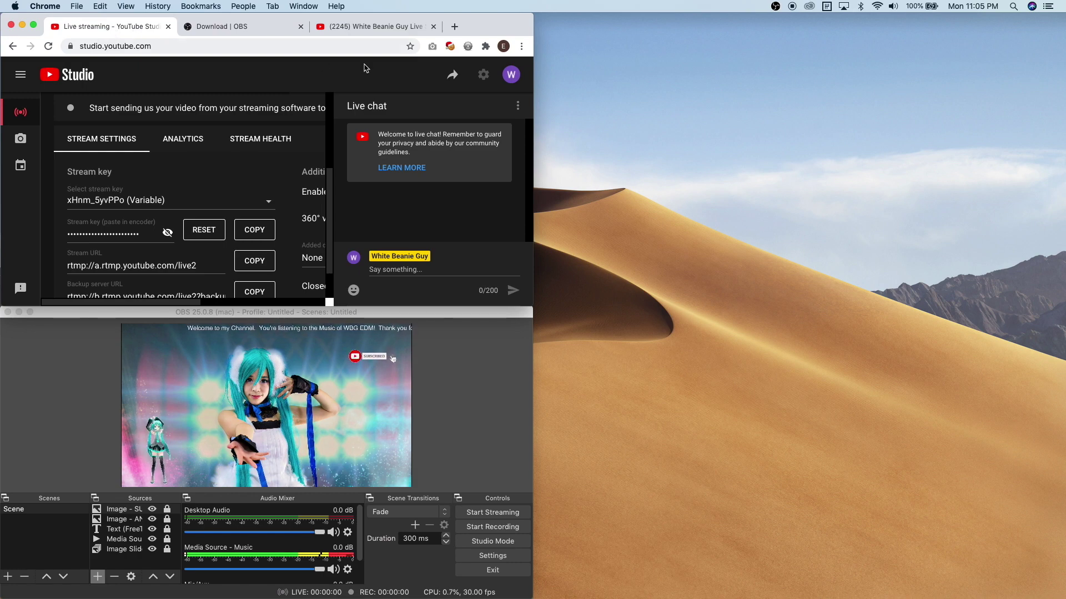
click(385, 27)
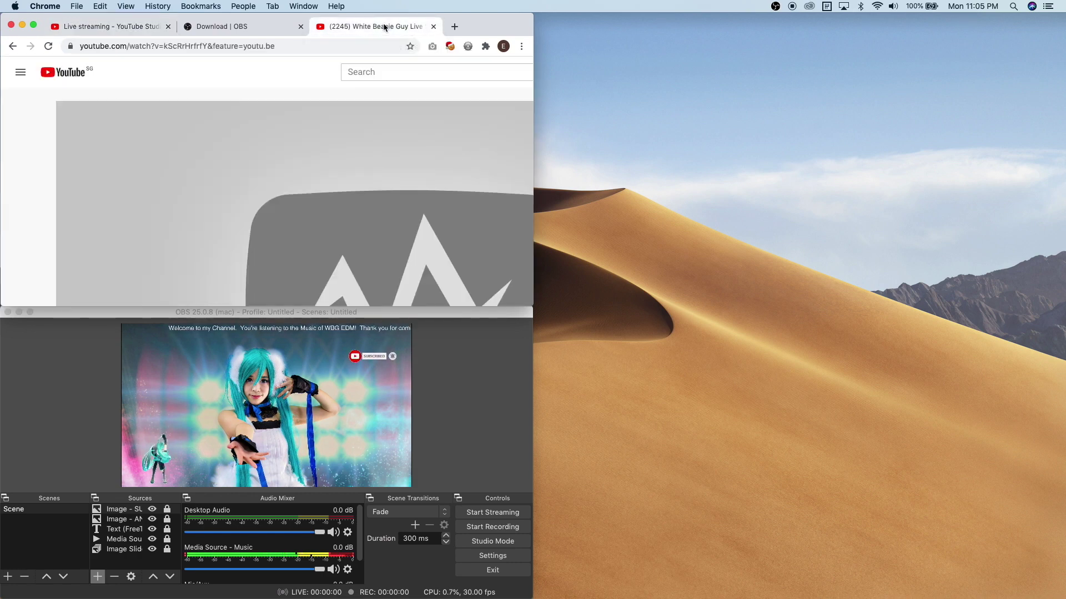
drag(385, 27, 924, 4)
click(271, 29)
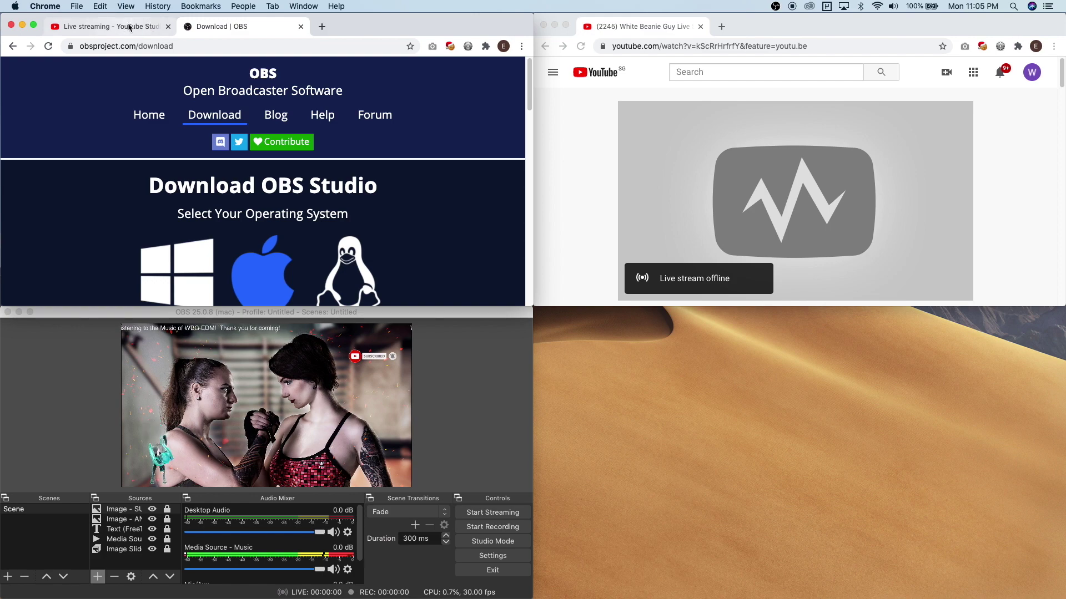
click(300, 27)
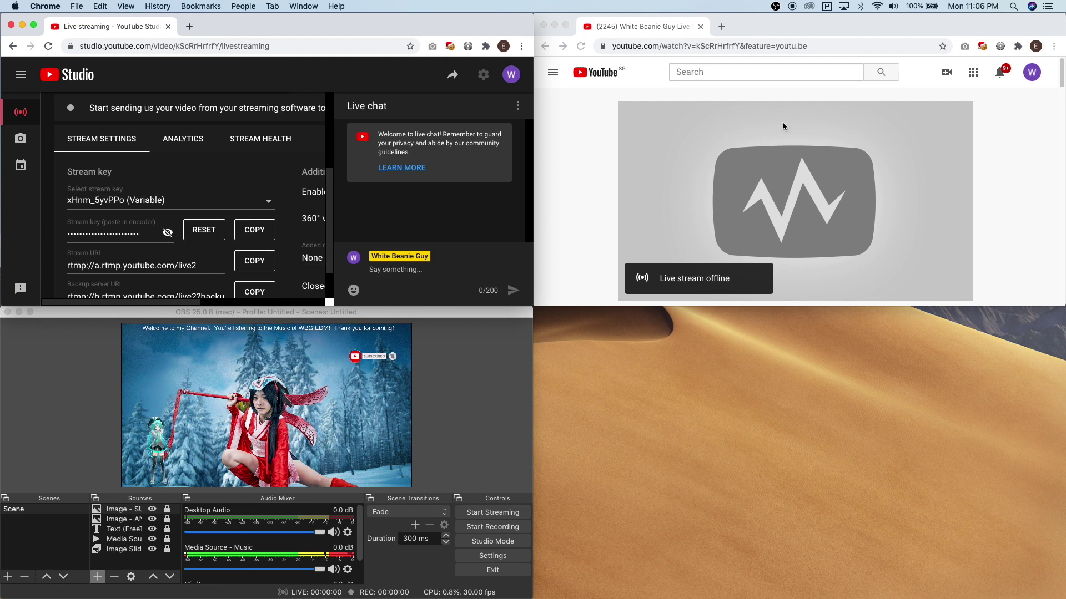
Start streaming from OBS and bring up the stream's watch page in Chrome to check the live feed.
click(504, 517)
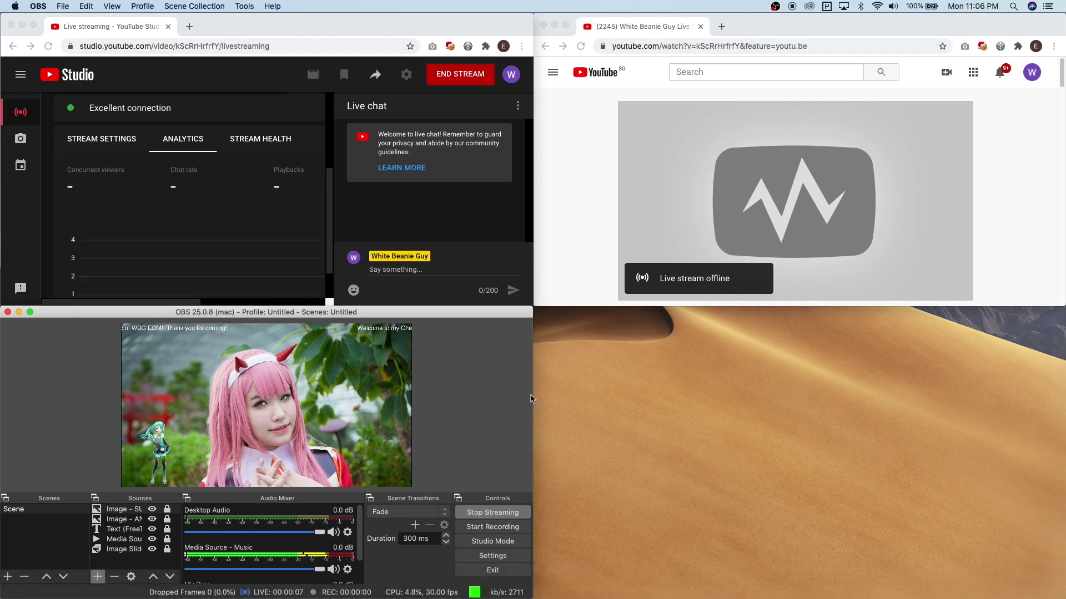
key(super+Tab)
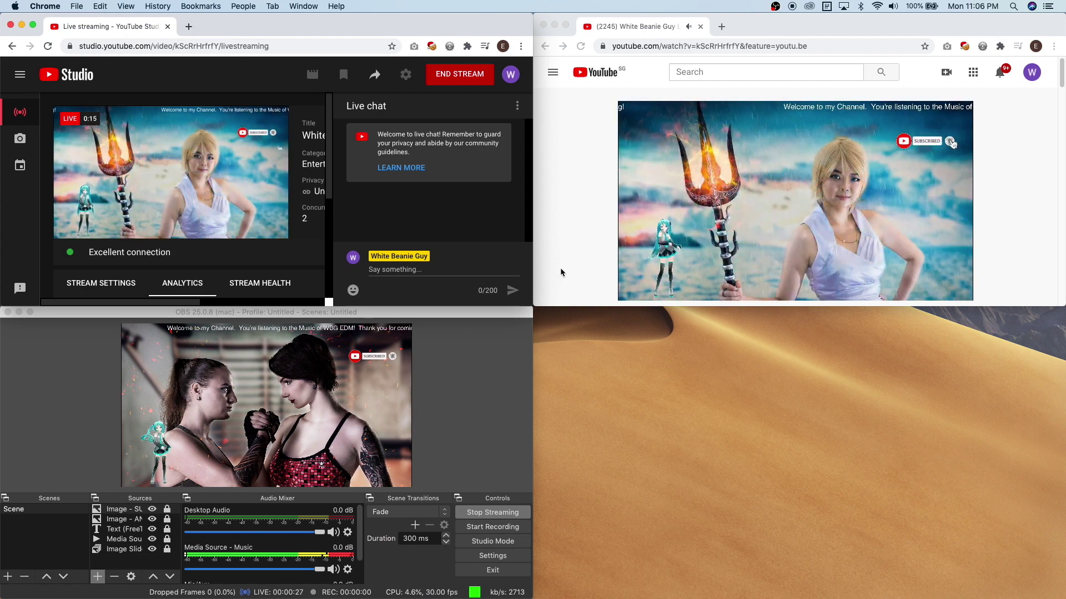
click(543, 272)
scroll(542, 271, down, 1)
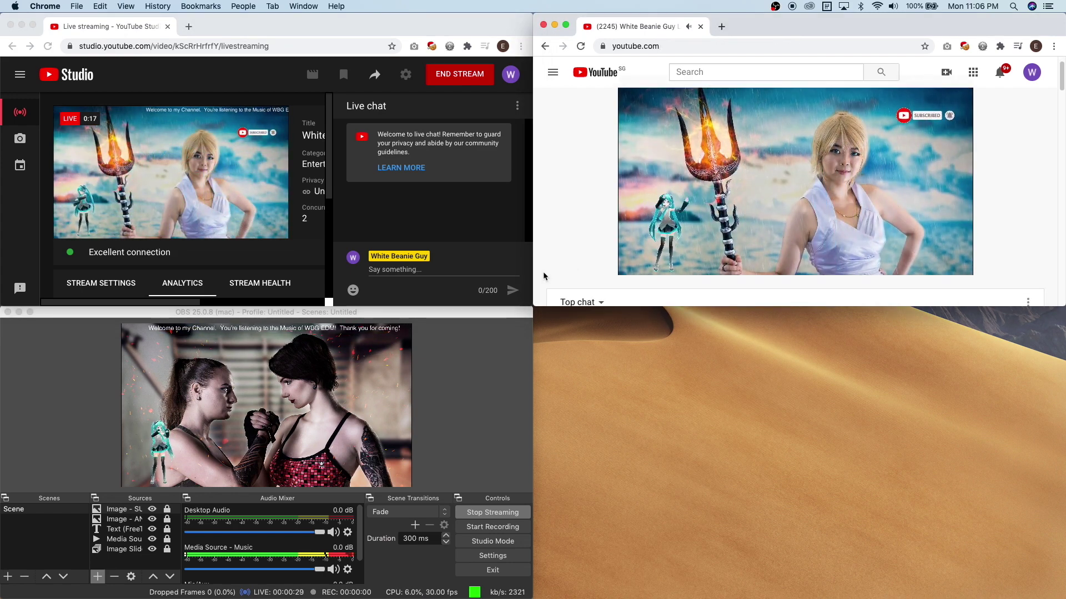
scroll(542, 271, up, 1)
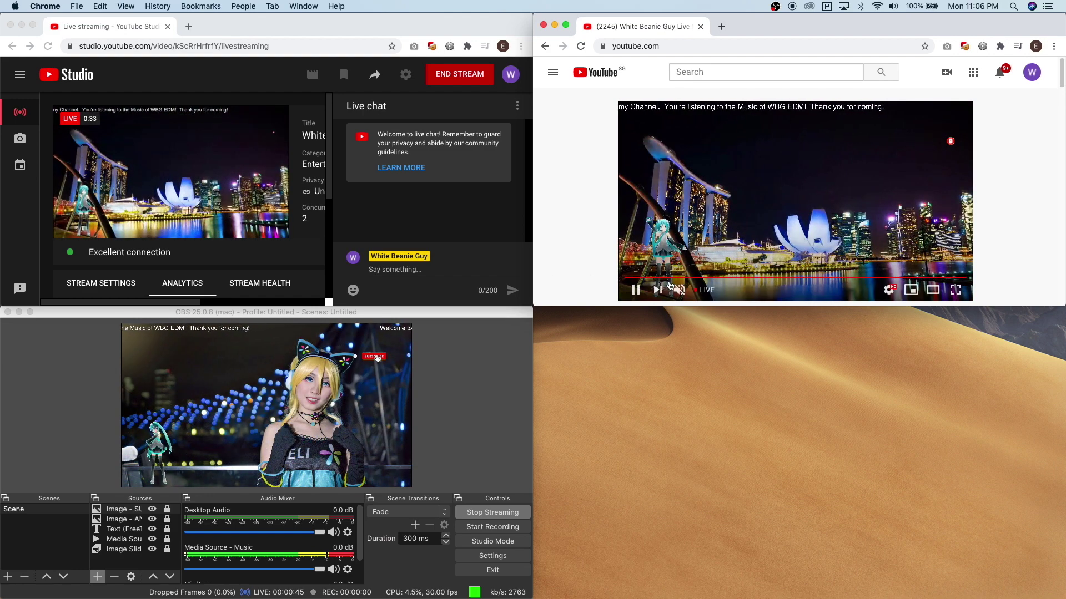
Unmute the live playback and enlarge the watch page window to review the running stream and its details.
click(679, 290)
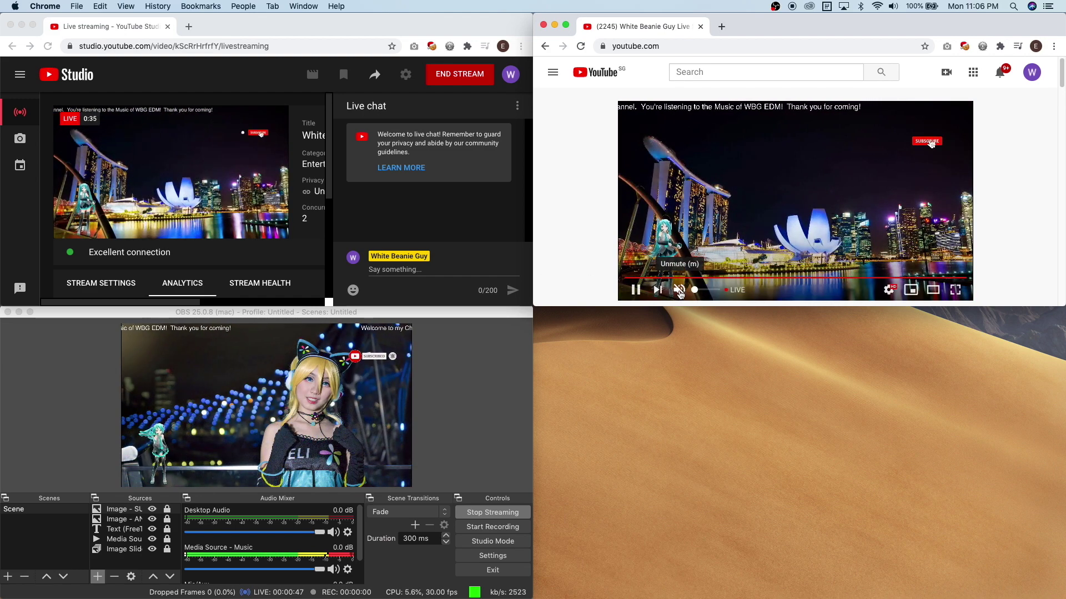
click(680, 291)
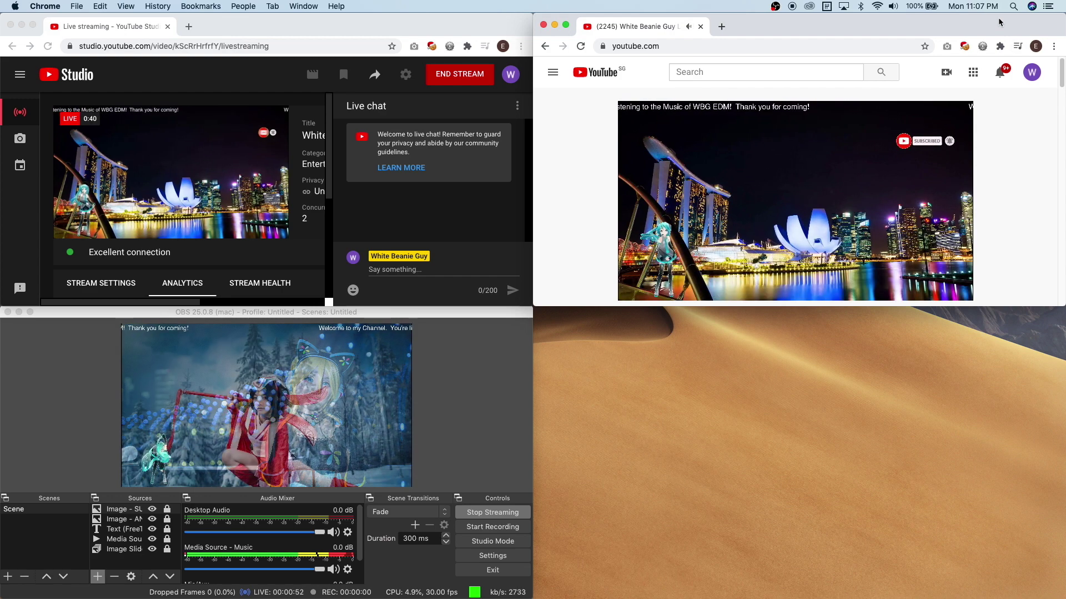
double_click(999, 22)
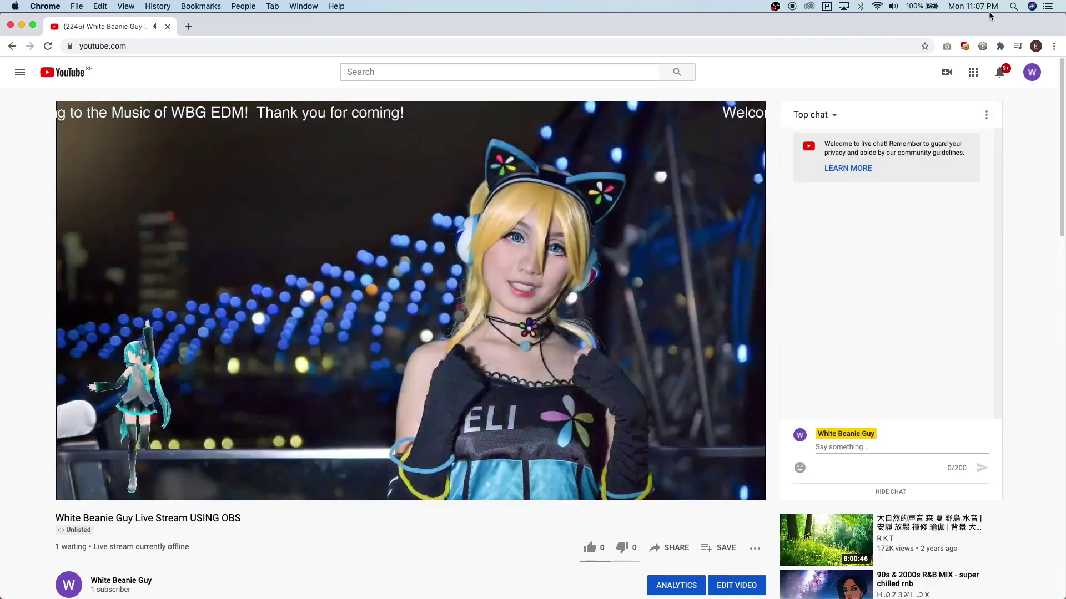
scroll(404, 563, down, 4)
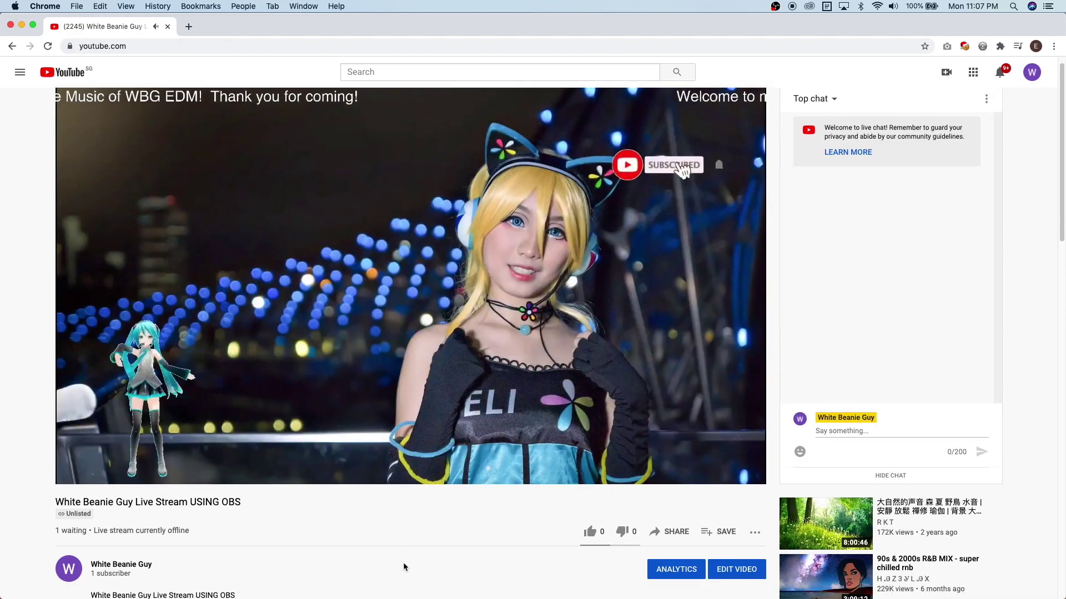
scroll(403, 565, down, 6)
scroll(403, 565, up, 10)
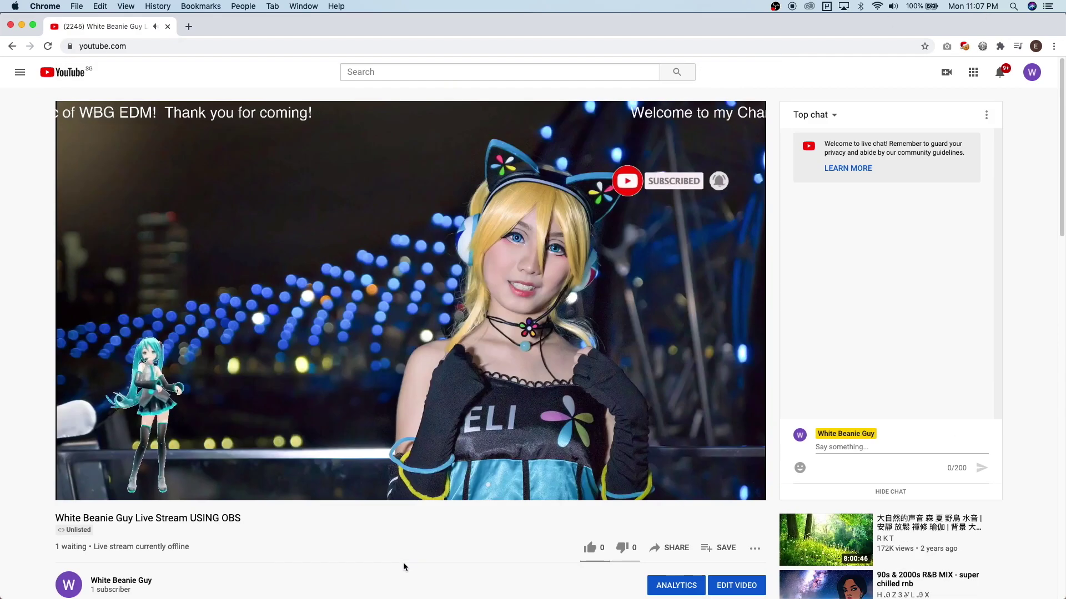
mouse_move(130, 476)
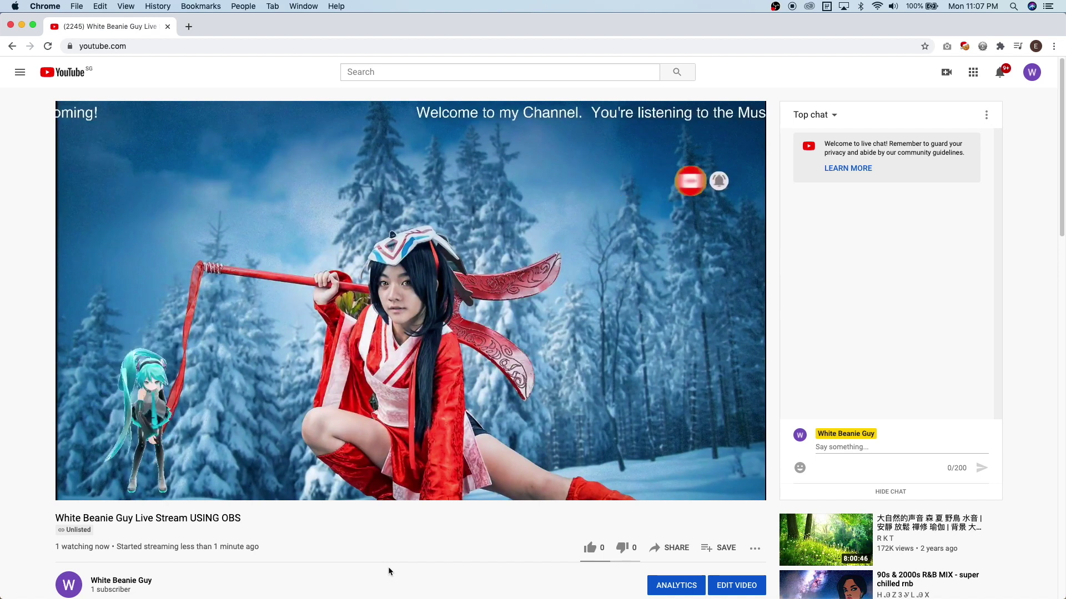
mouse_move(564, 333)
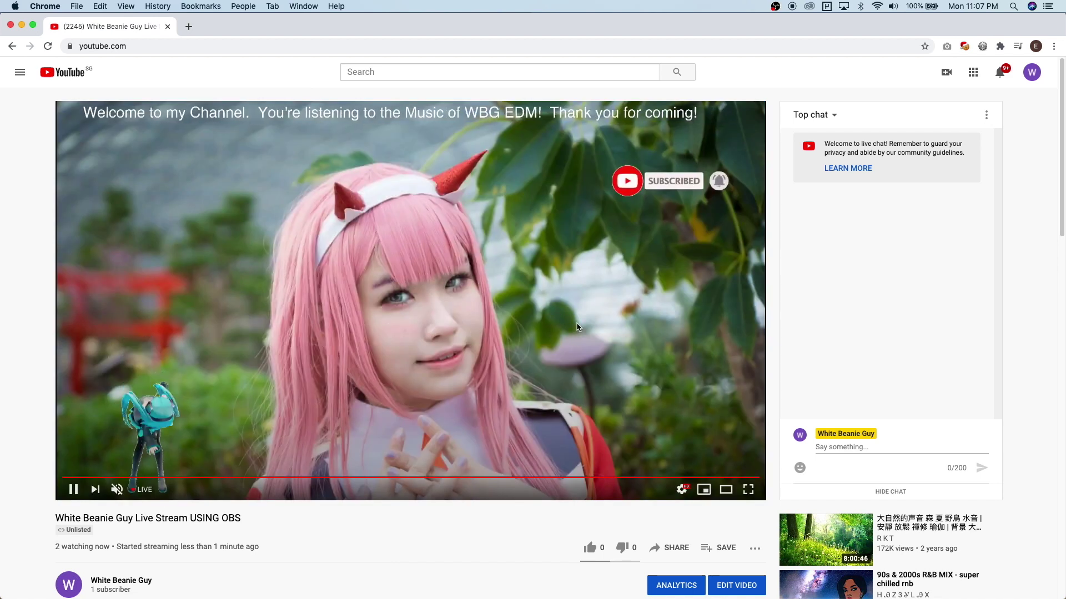